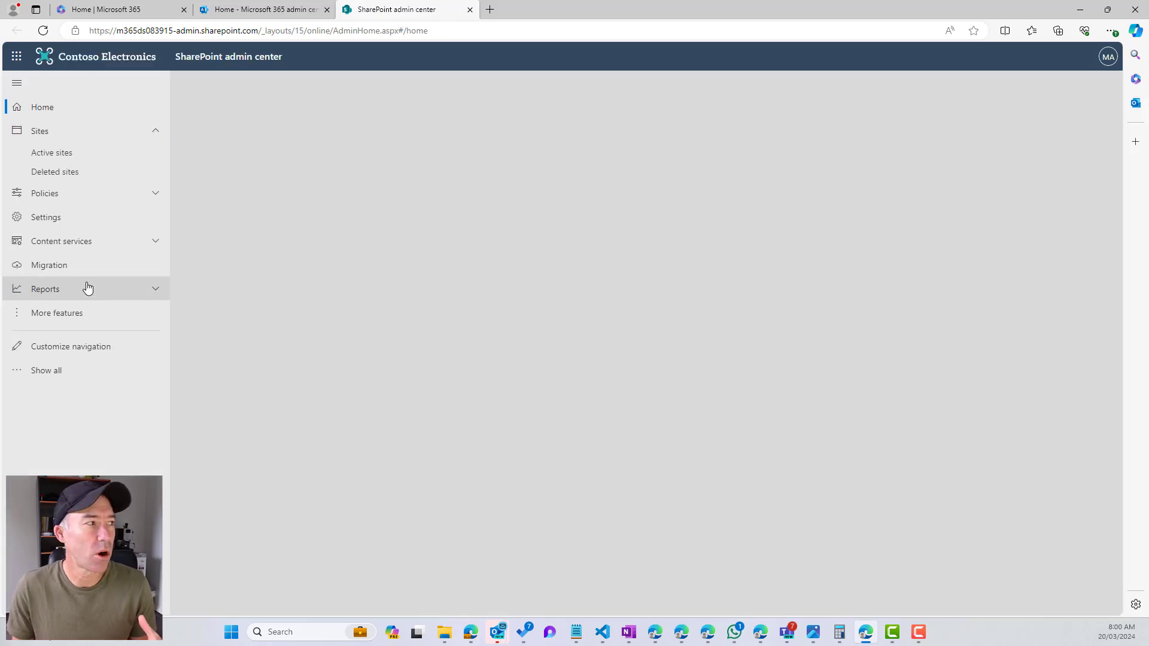
Step: Open the organization-level sharing policies and set external sharing for both SharePoint and OneDrive to New and existing guests
click(152, 196)
click(78, 225)
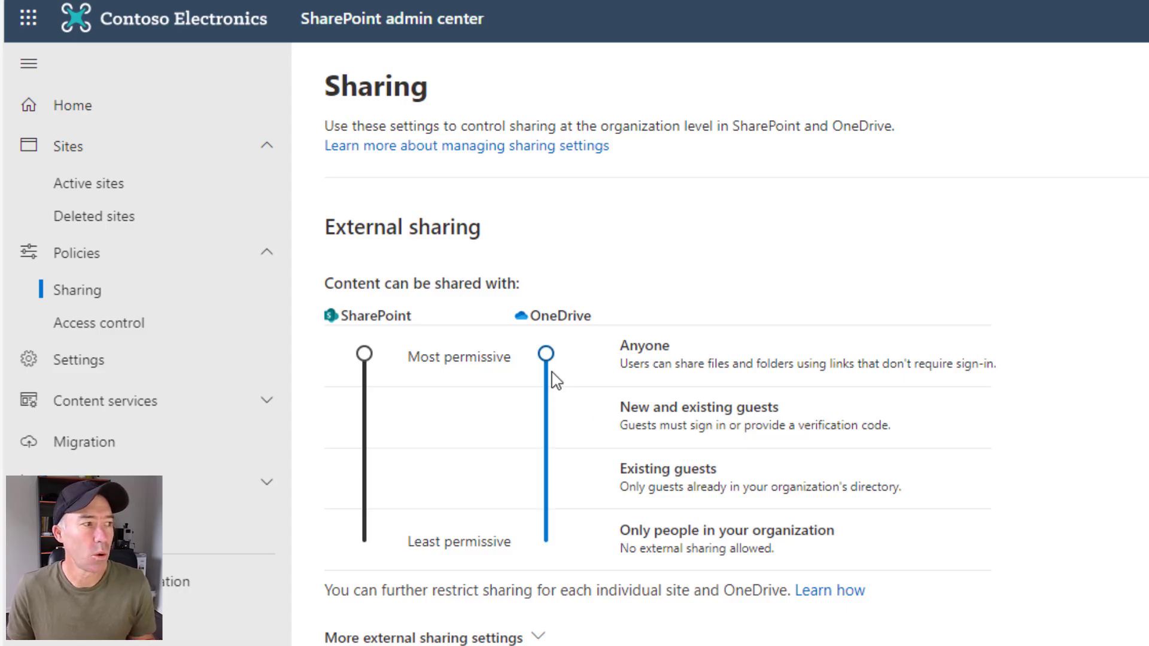
drag(545, 356, 546, 478)
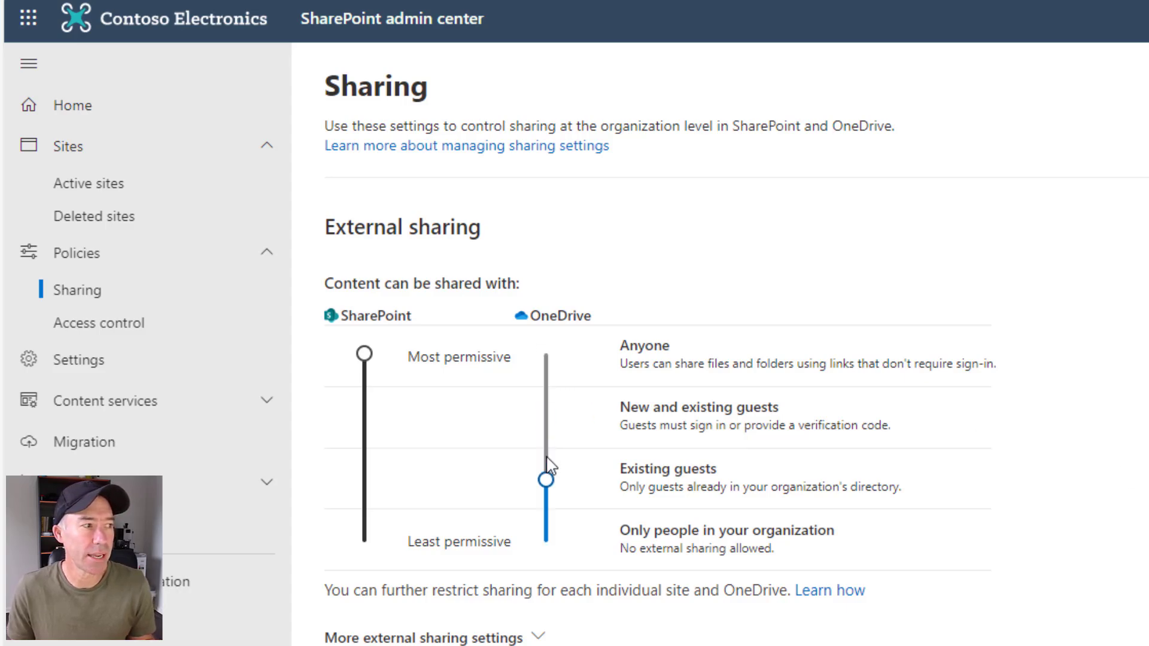
drag(365, 355, 367, 477)
drag(546, 478, 549, 488)
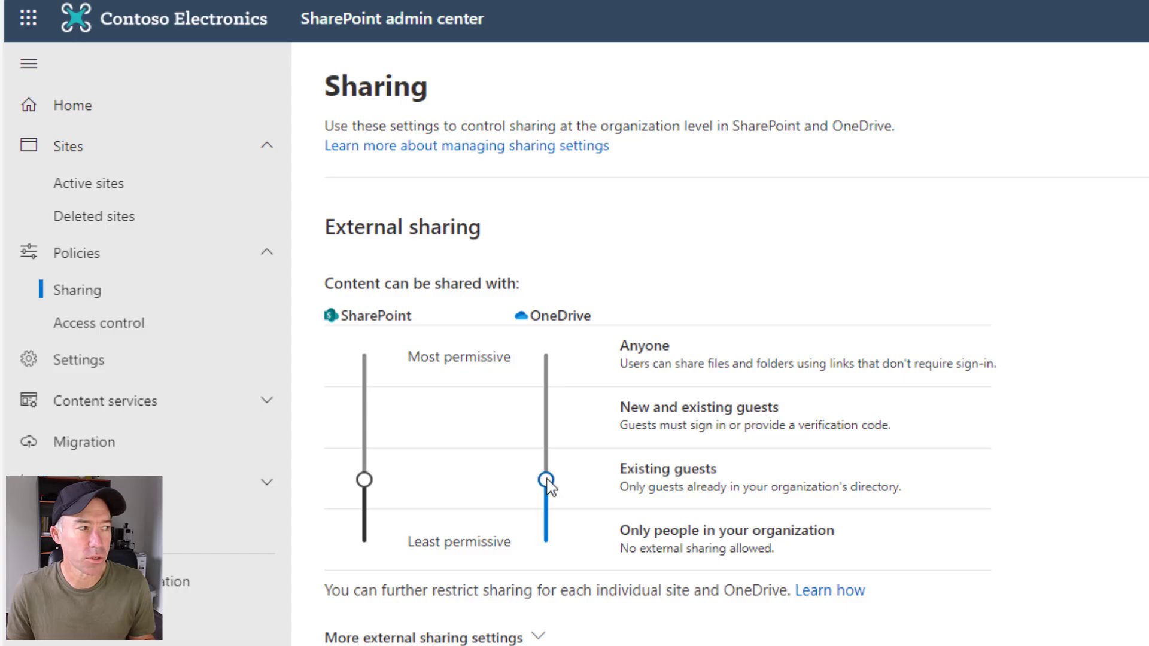
drag(367, 486, 368, 428)
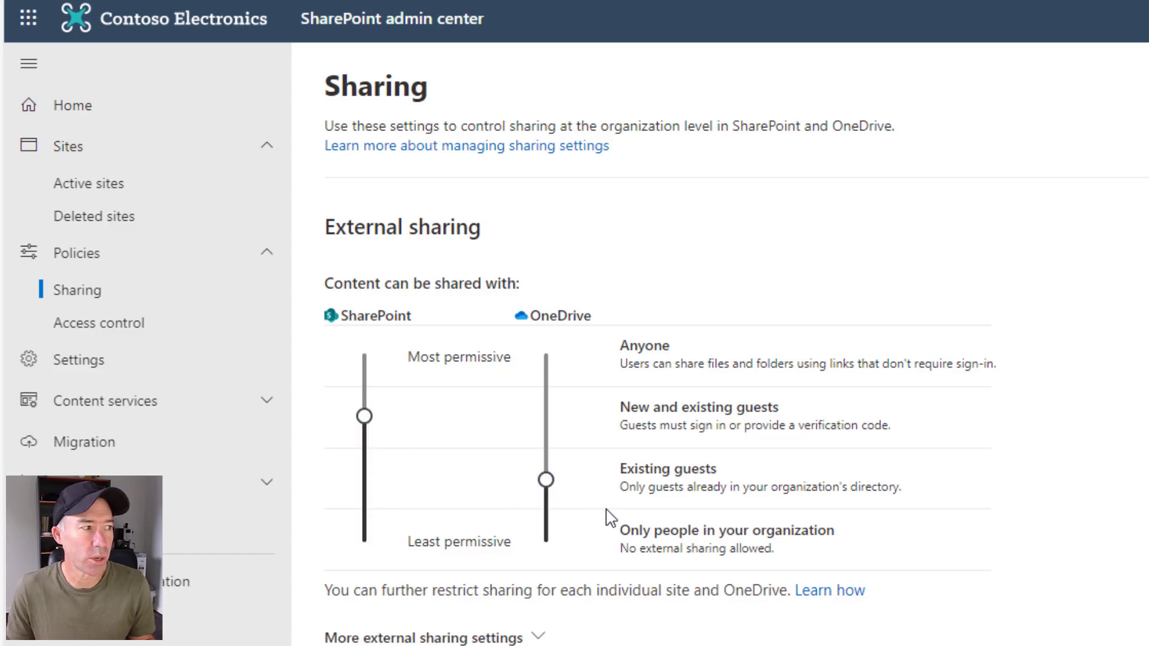
drag(546, 481, 551, 429)
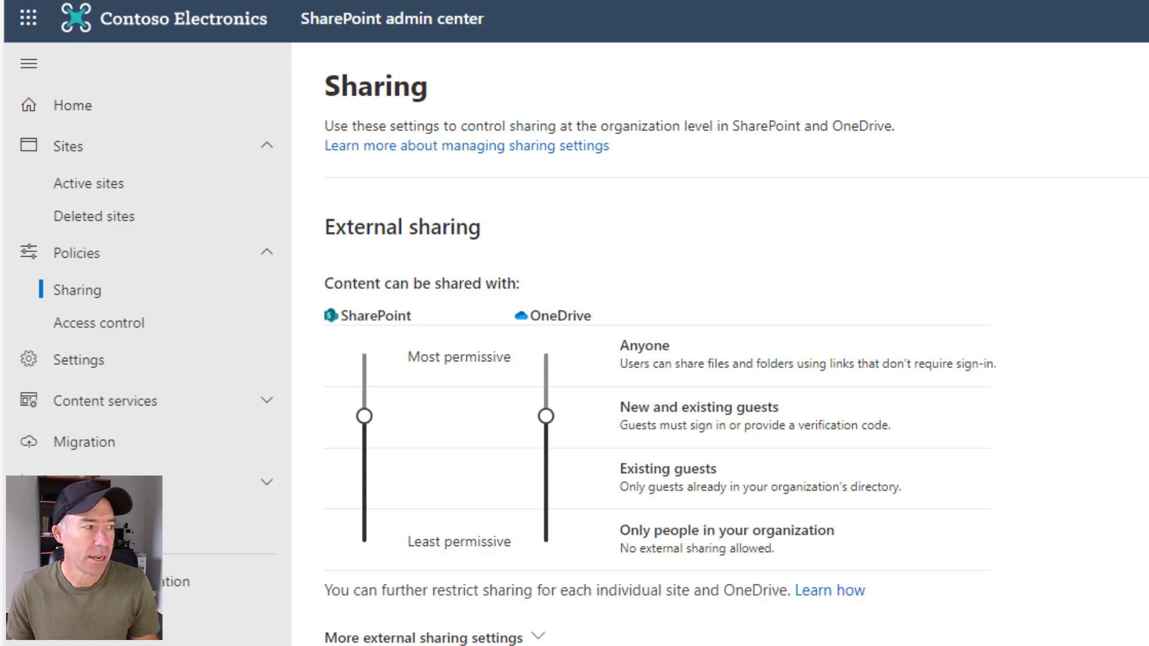
Step: Expand the additional external sharing settings and examine the domain, security group and guest options
click(447, 638)
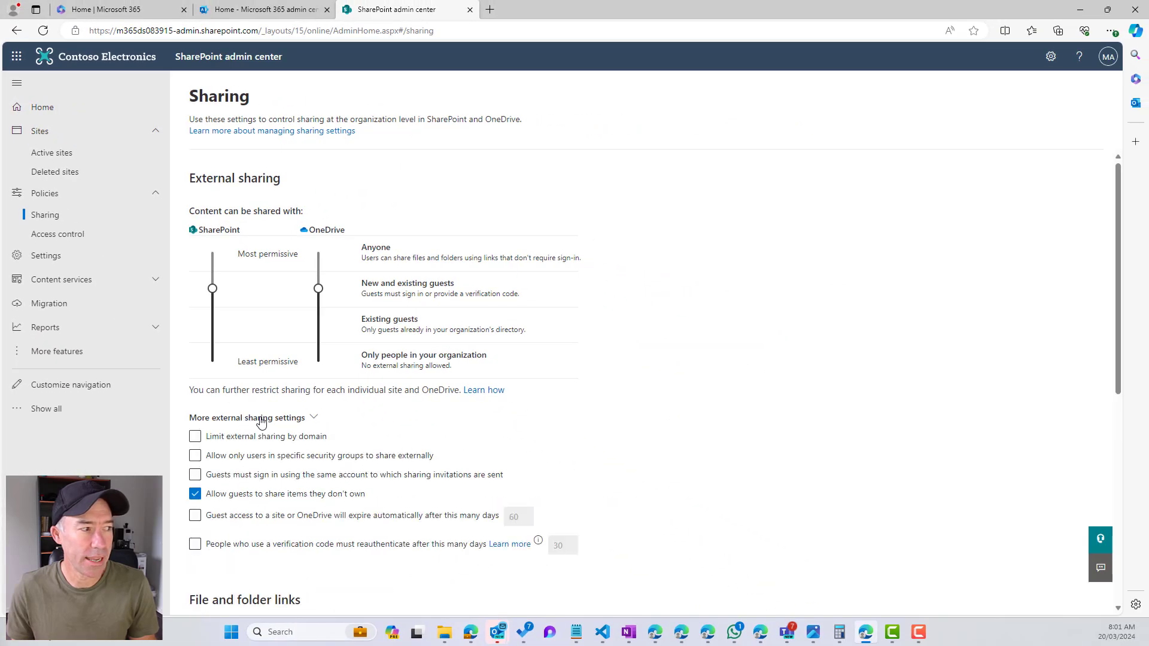
scroll(261, 422, down, 1)
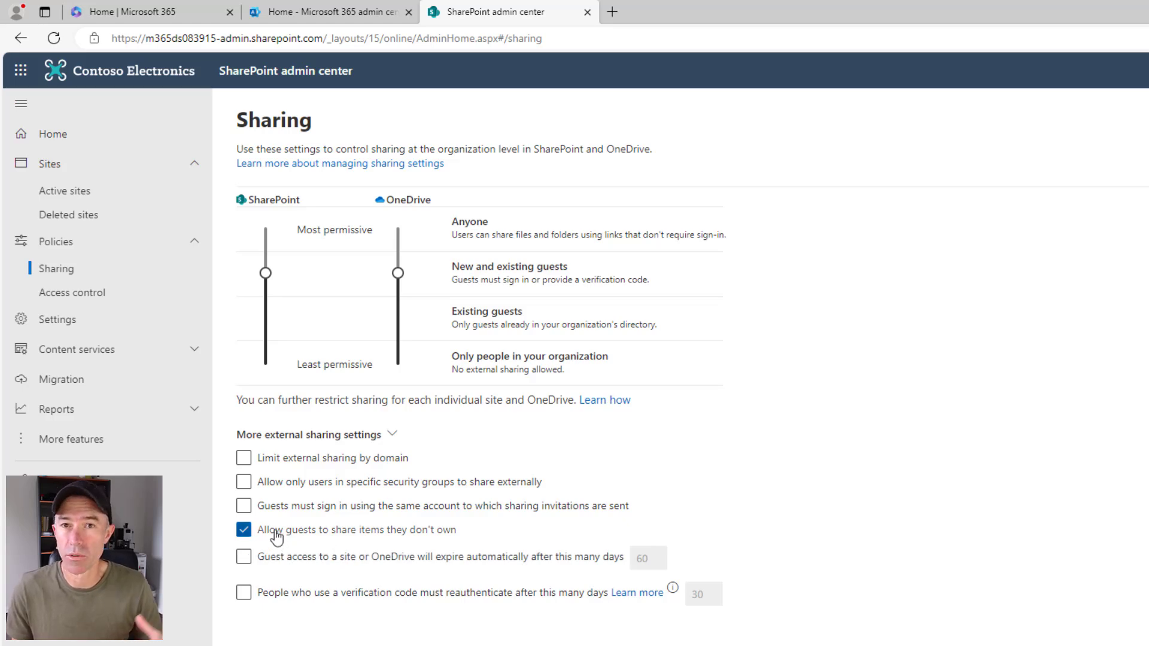
scroll(282, 534, down, 3)
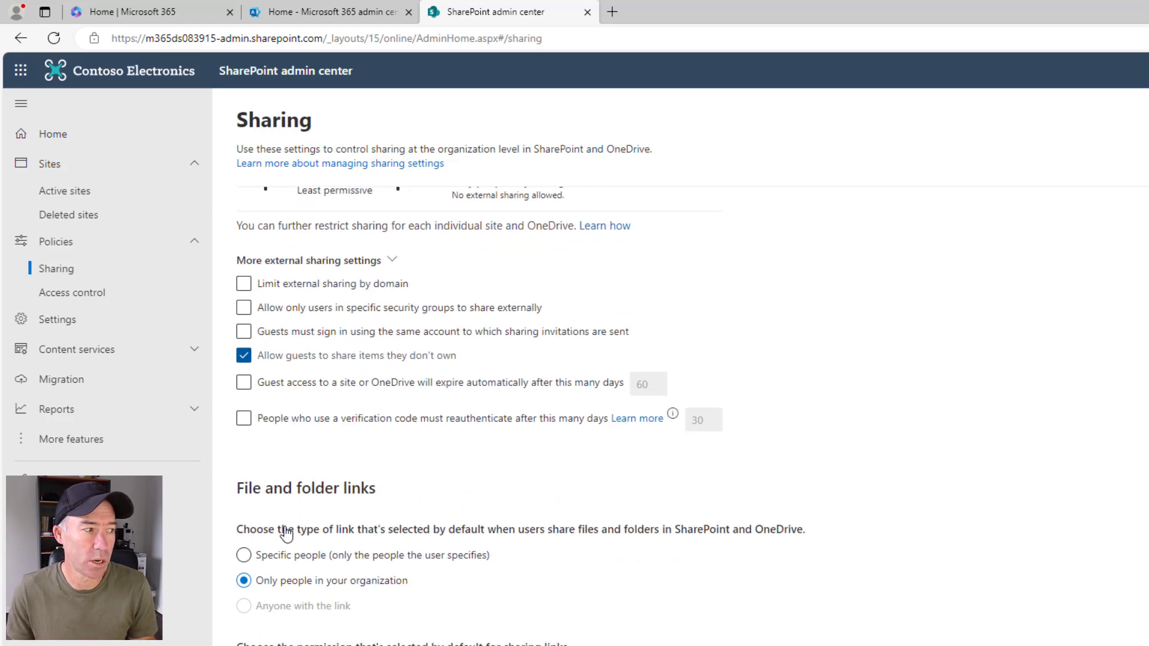
Step: Review the file and folder link defaults and set the default permission for sharing links to View
scroll(286, 534, down, 2)
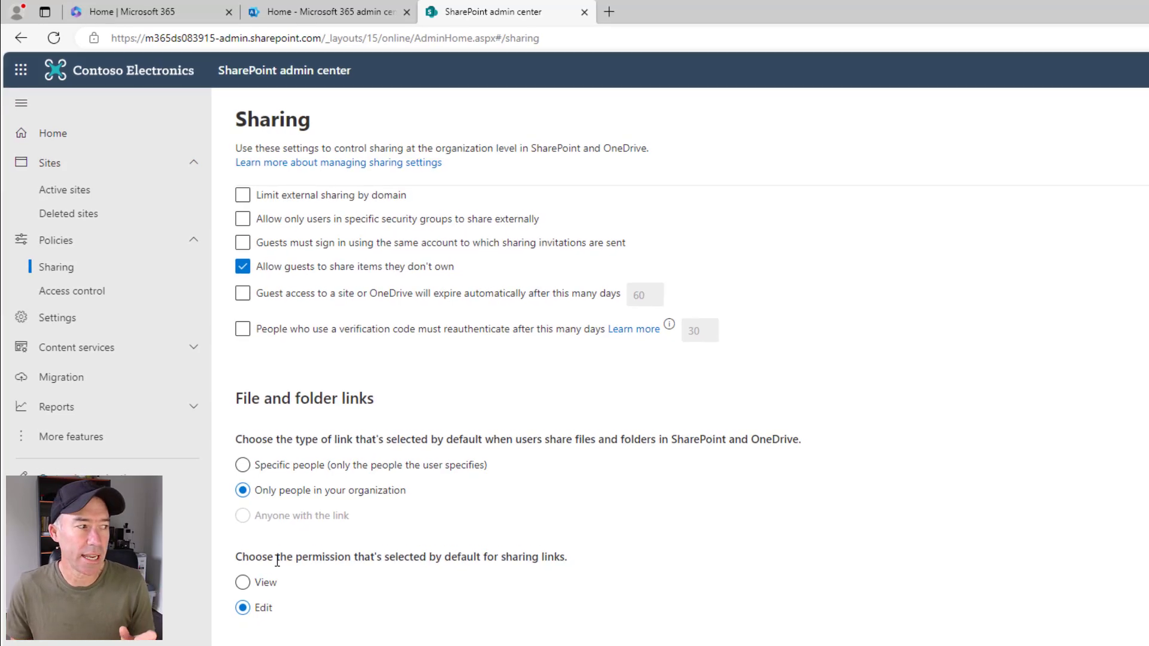
drag(236, 560, 347, 564)
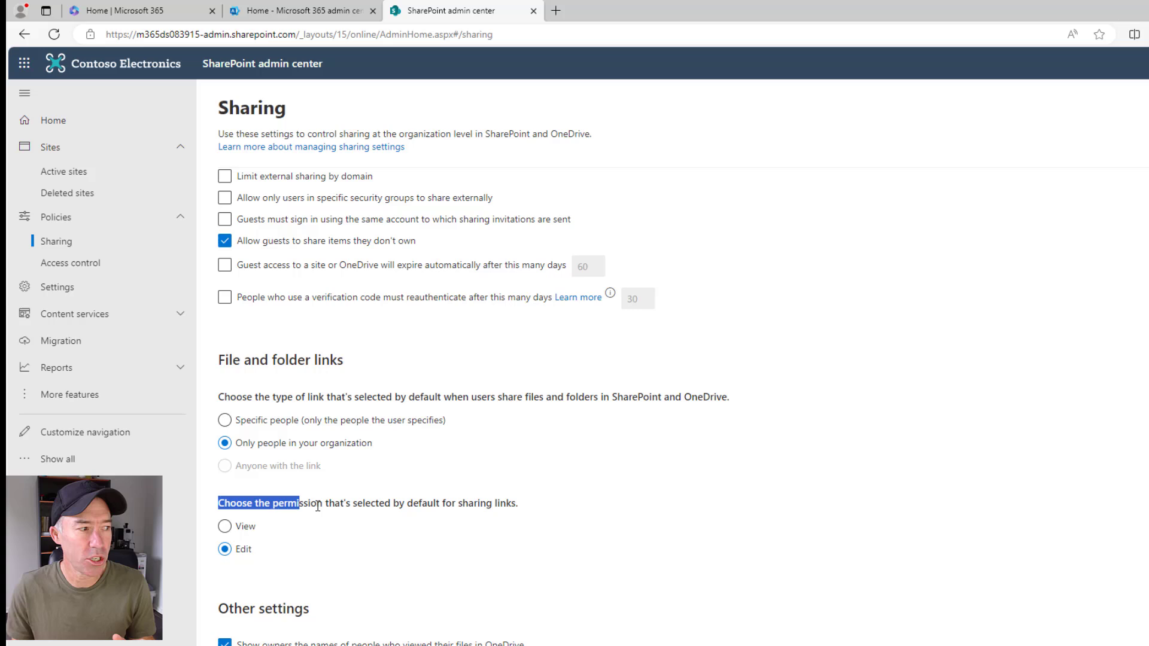
drag(317, 506, 502, 515)
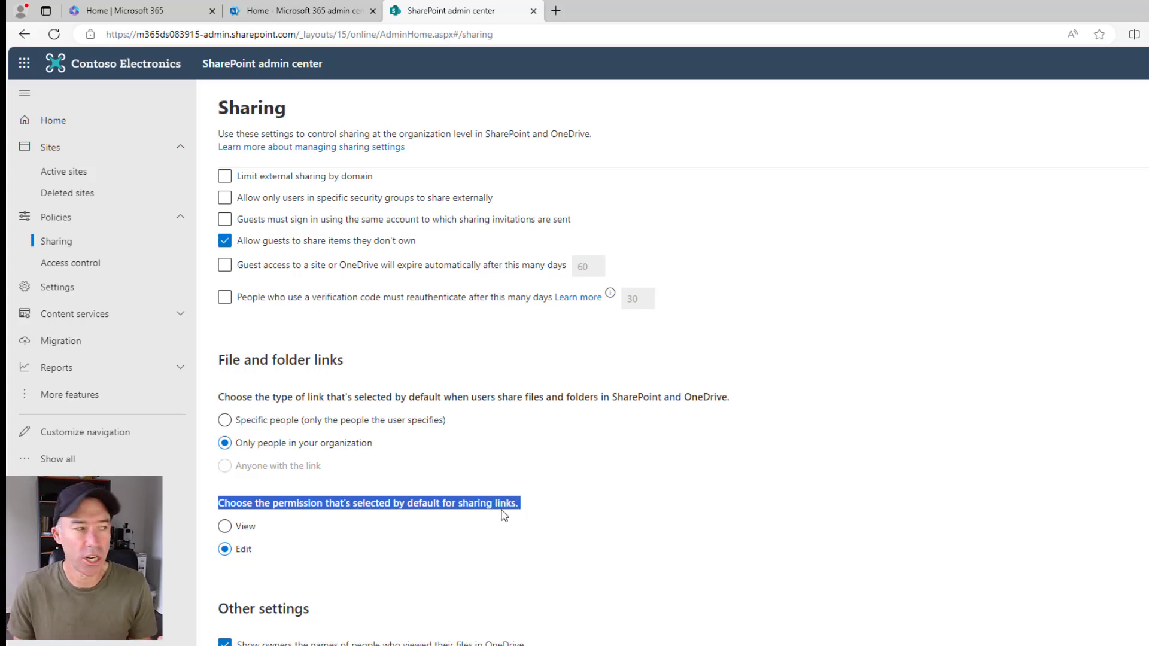
scroll(504, 516, down, 3)
drag(311, 454, 343, 405)
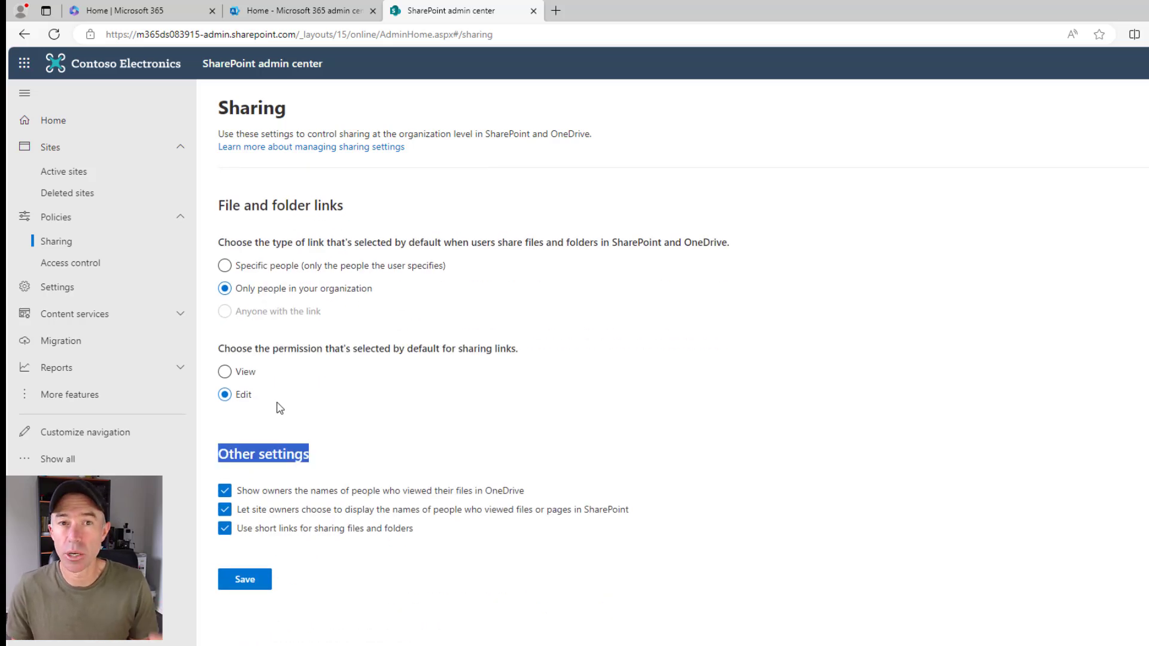
click(243, 377)
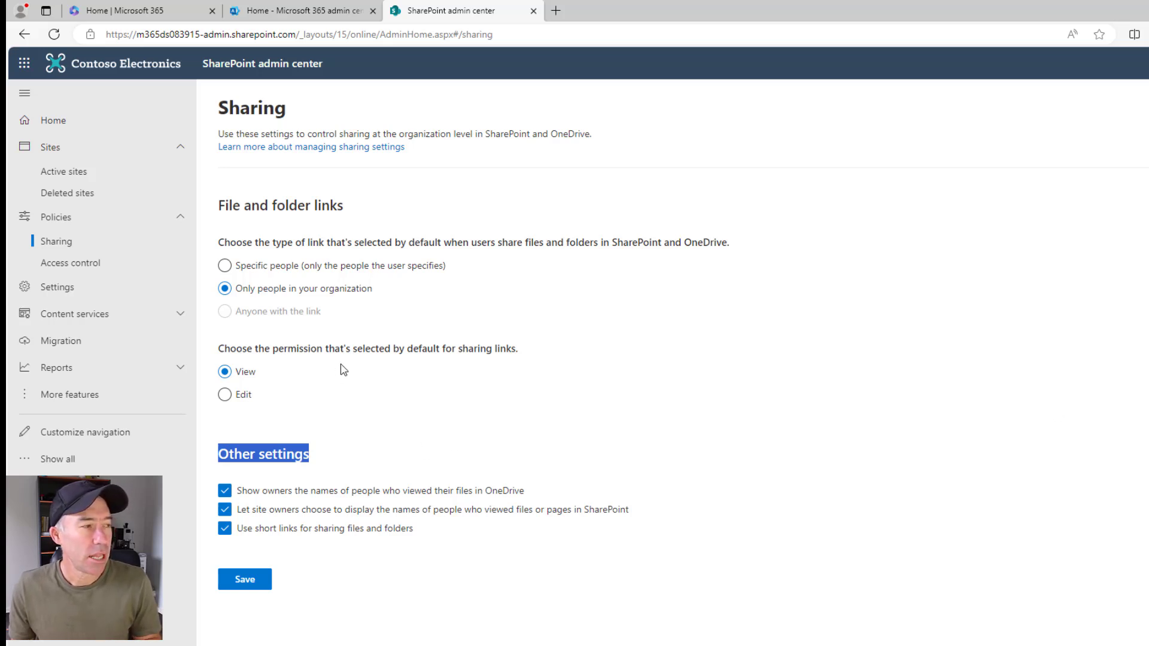
Step: Open the list of active sites and look through the sites in it
scroll(341, 369, up, 3)
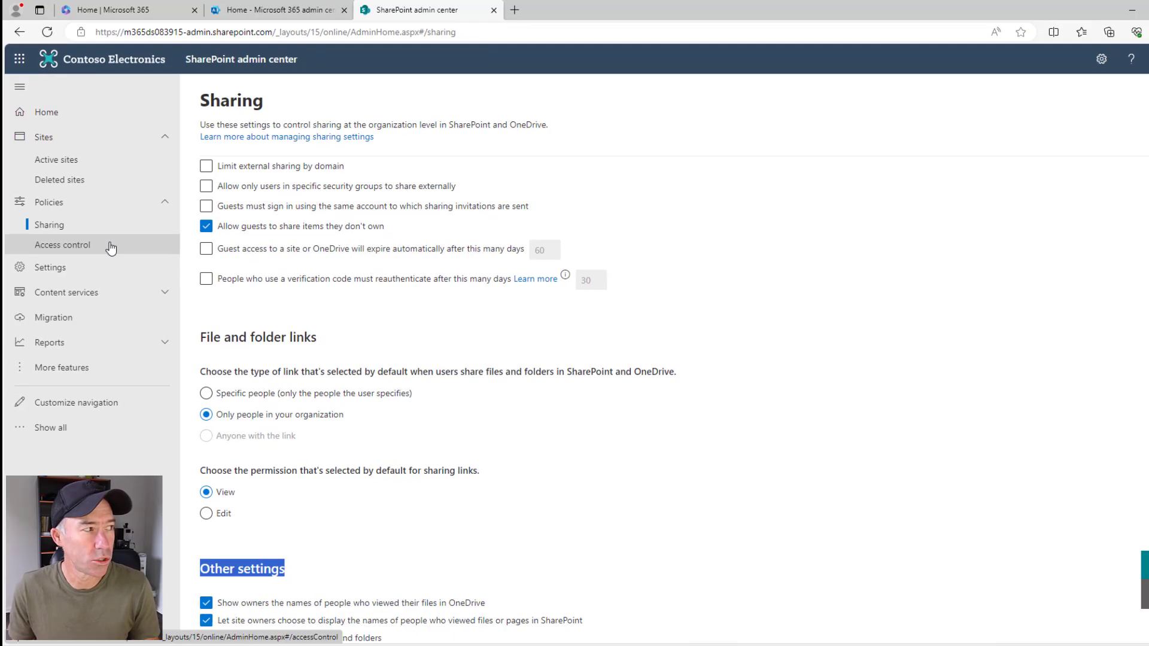
click(74, 160)
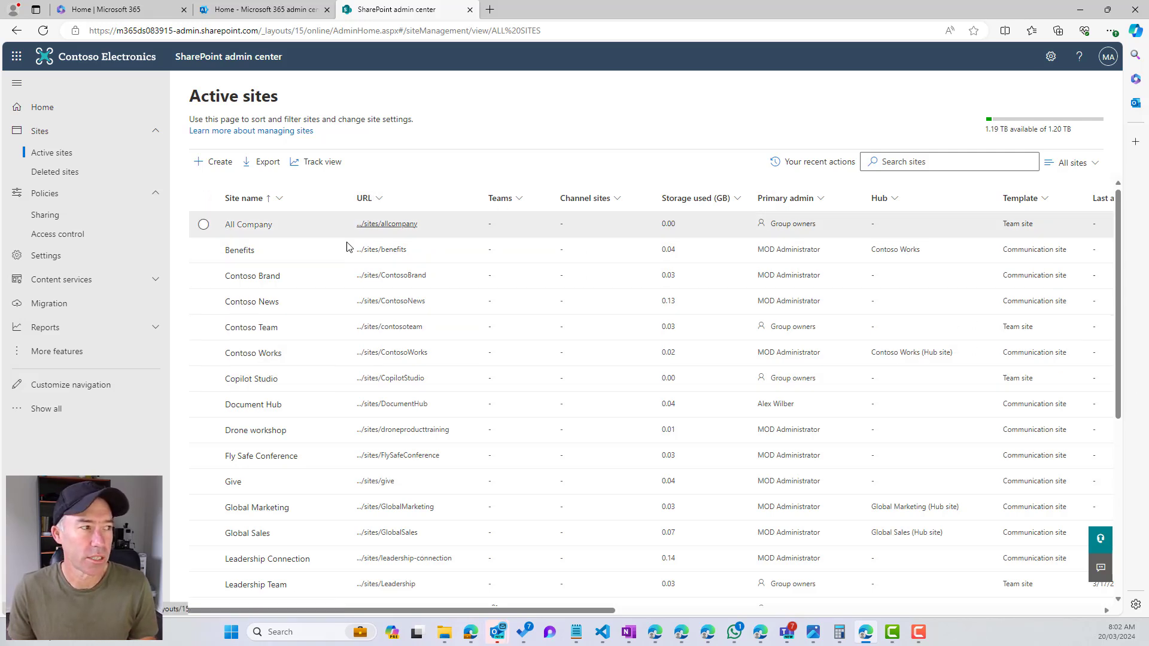
scroll(473, 262, down, 4)
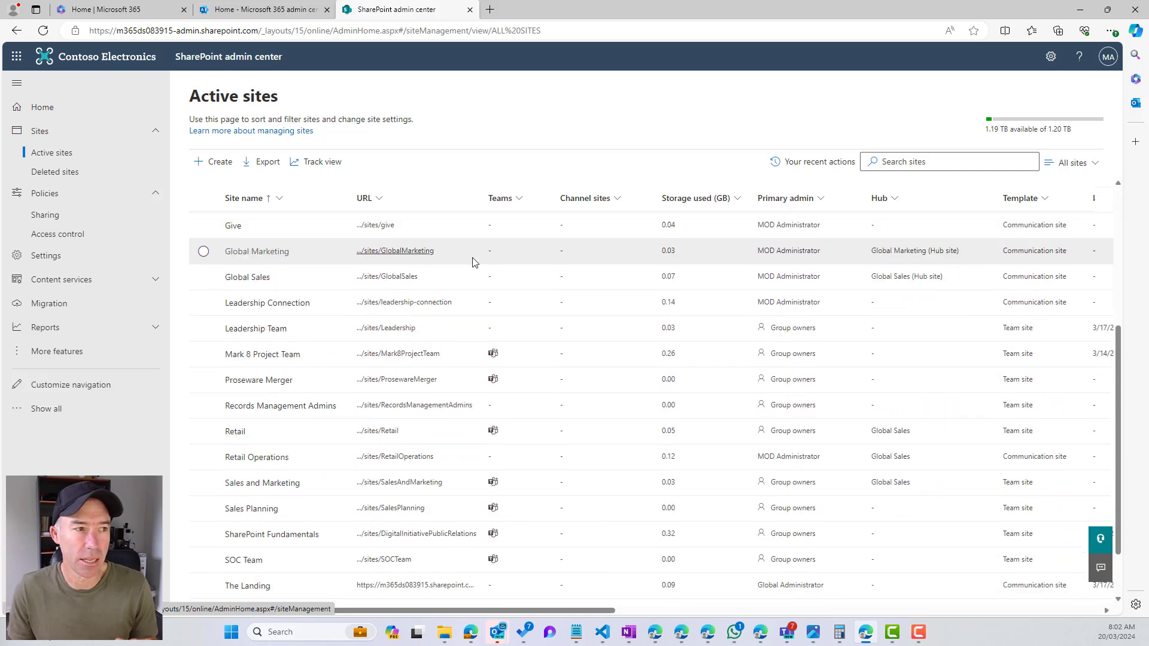
scroll(473, 262, down, 1)
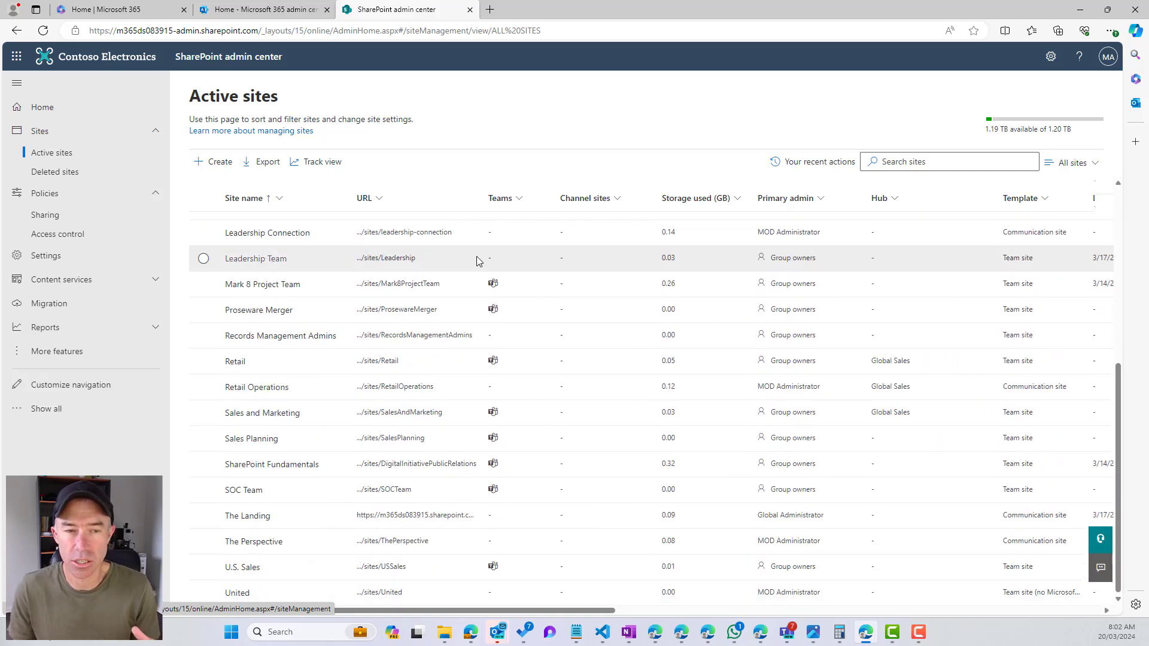
scroll(477, 262, up, 5)
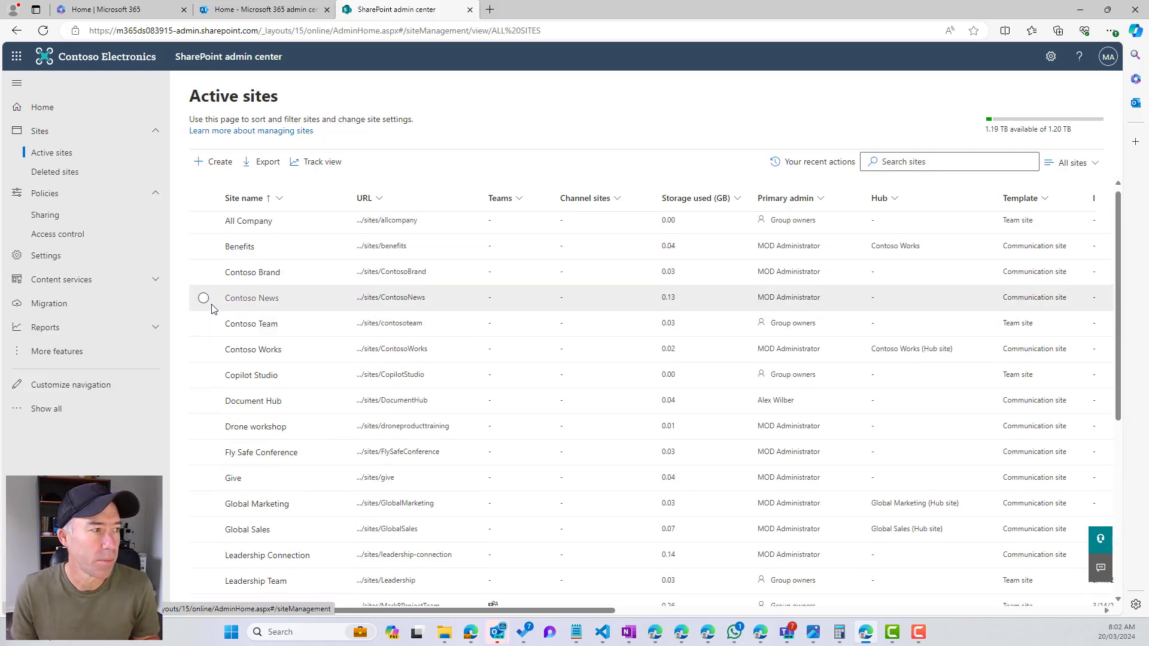
Step: Open the sharing settings of the Benefits site and dismiss the bulk edit tip
click(204, 247)
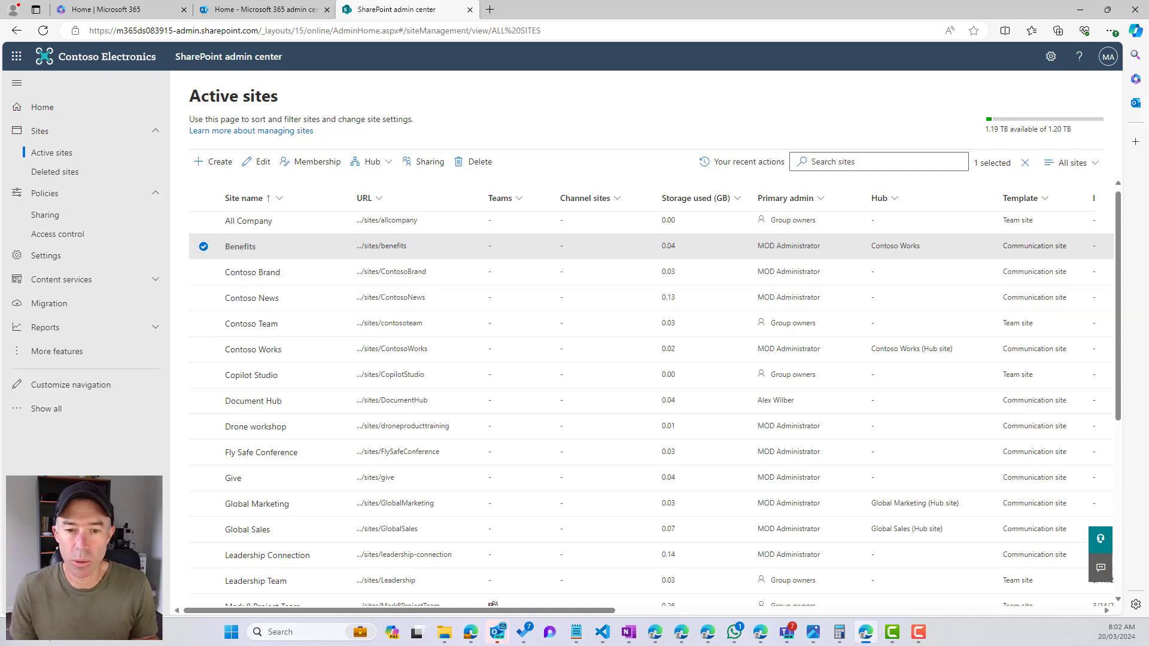
click(419, 169)
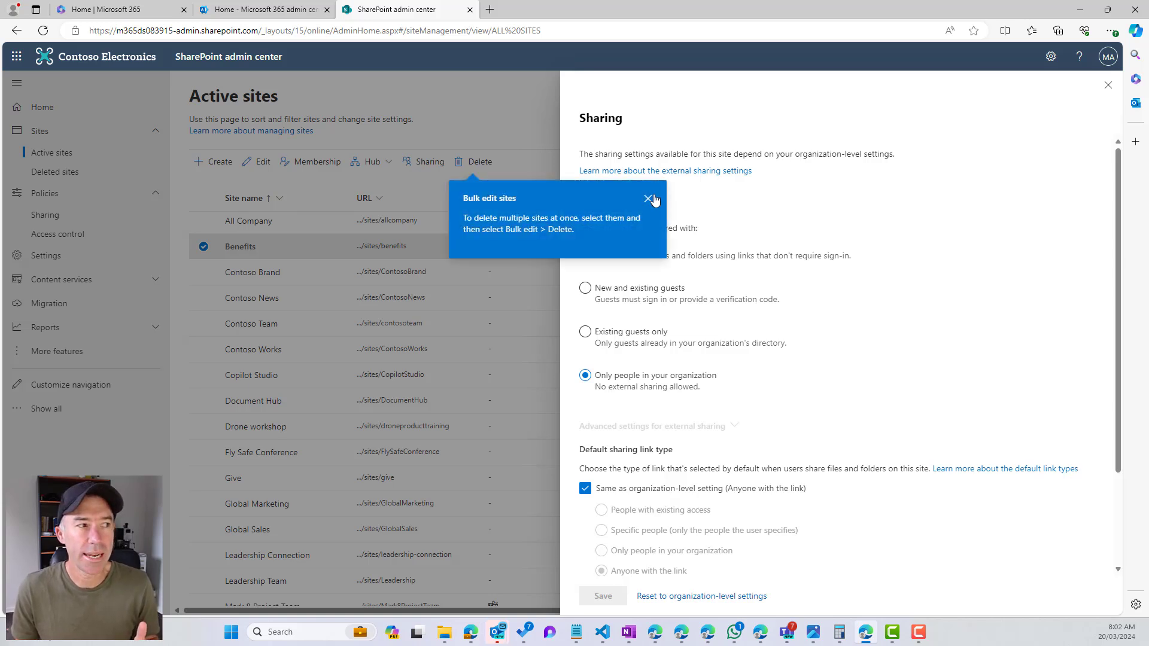
click(648, 199)
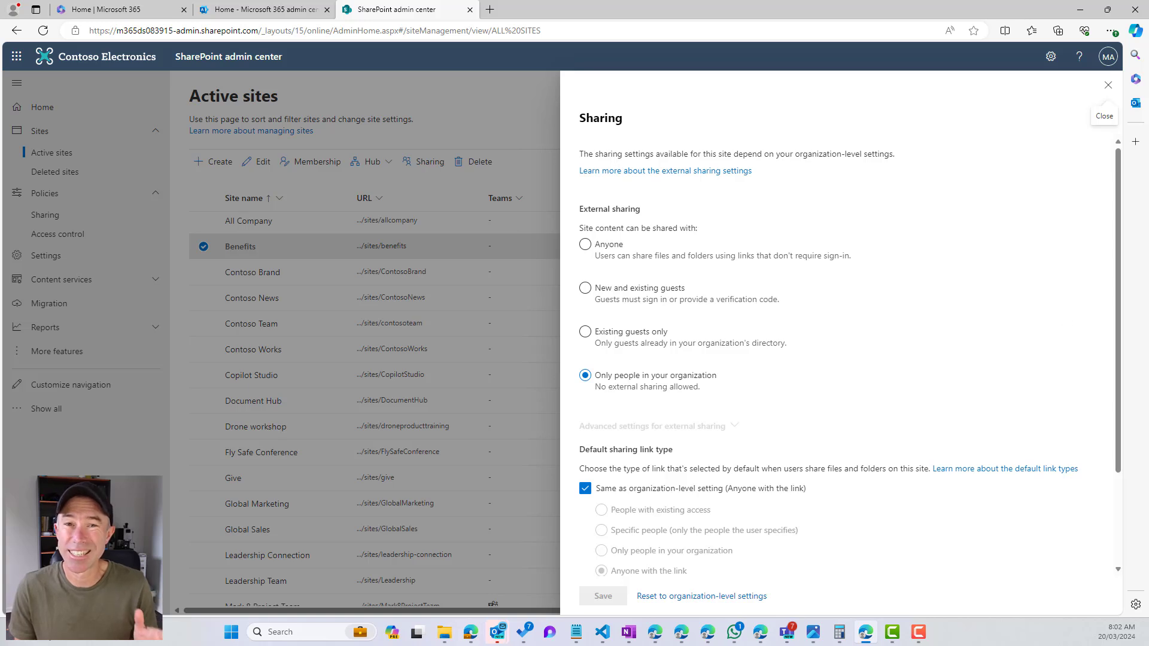
Step: Try each external sharing level for the Benefits site, ending on Only people in your organization
click(586, 244)
click(585, 287)
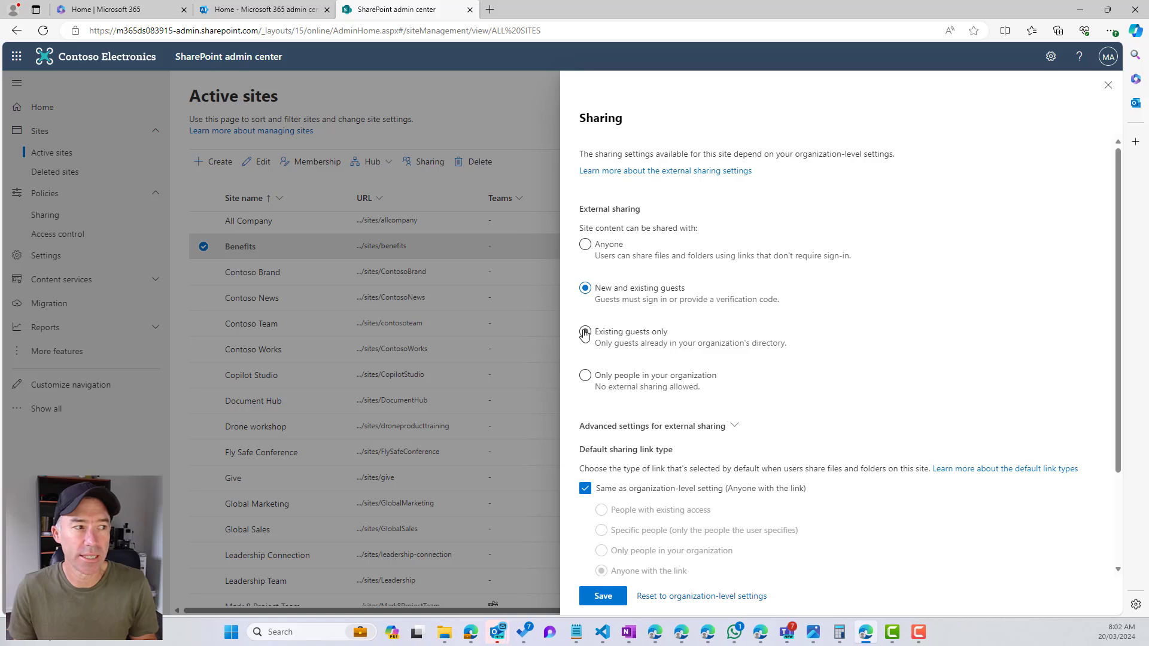
click(584, 332)
click(585, 375)
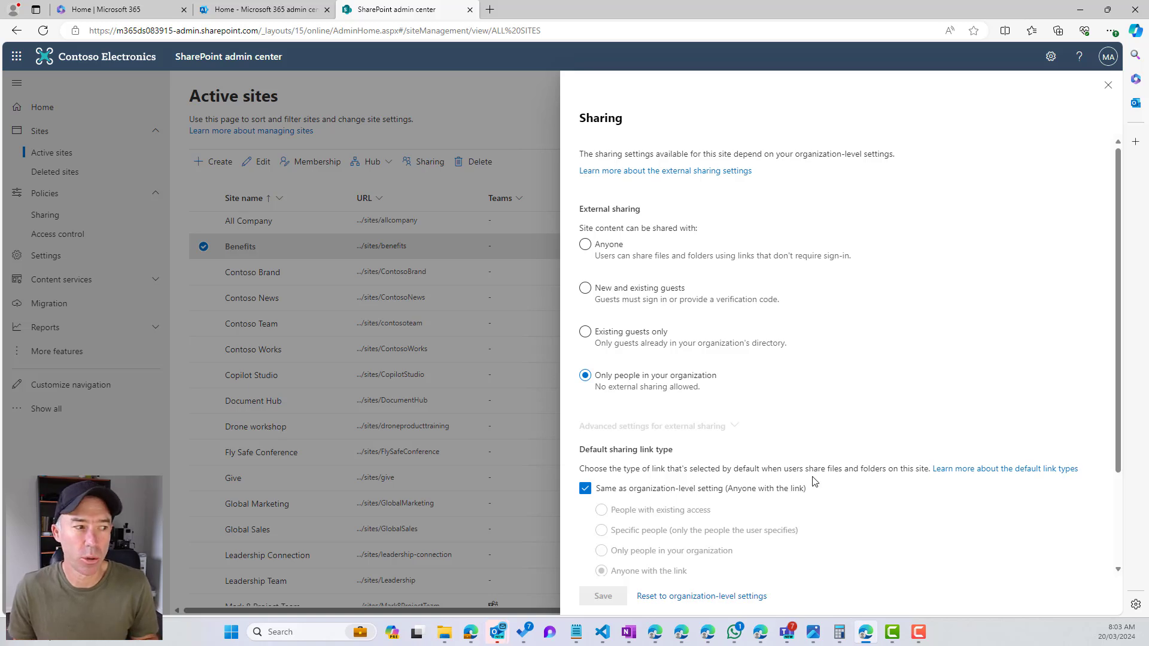
Step: Override the site's default sharing link type with People with existing access and stop inheriting the organization-level default link permission
scroll(635, 479, down, 2)
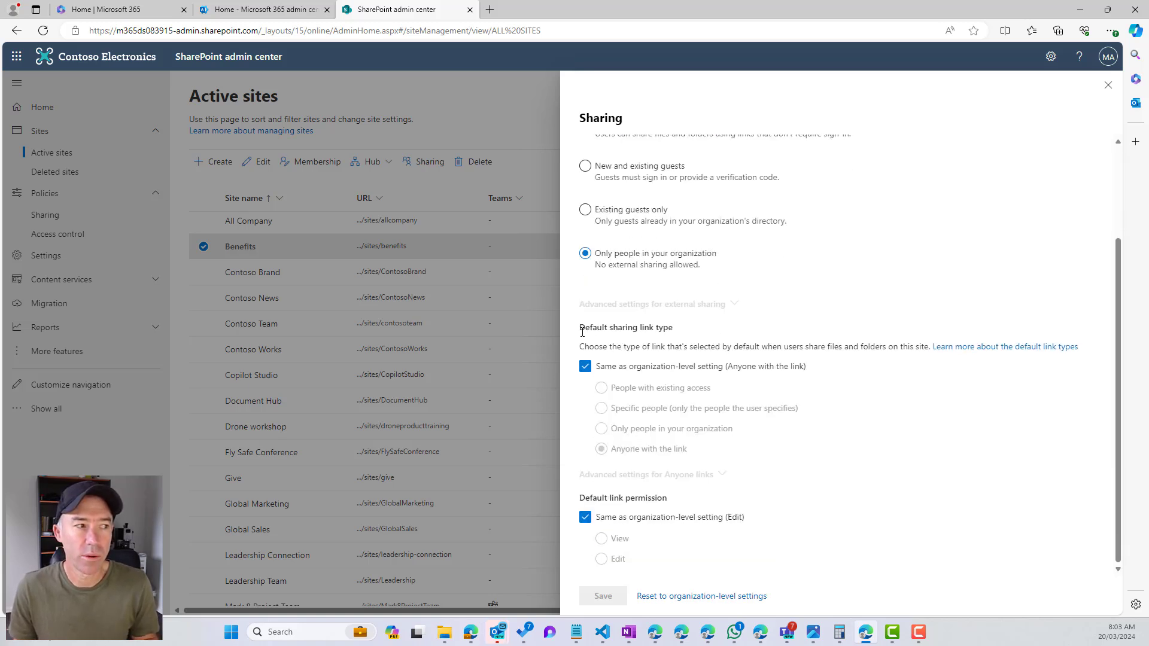
drag(579, 327, 675, 334)
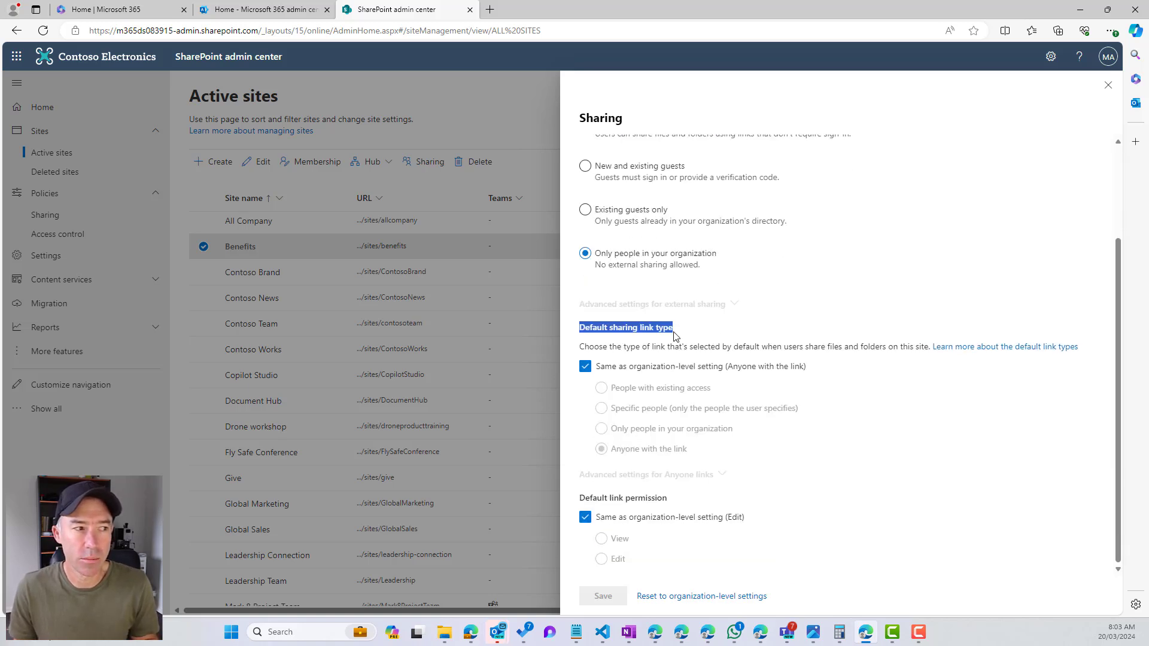
click(635, 368)
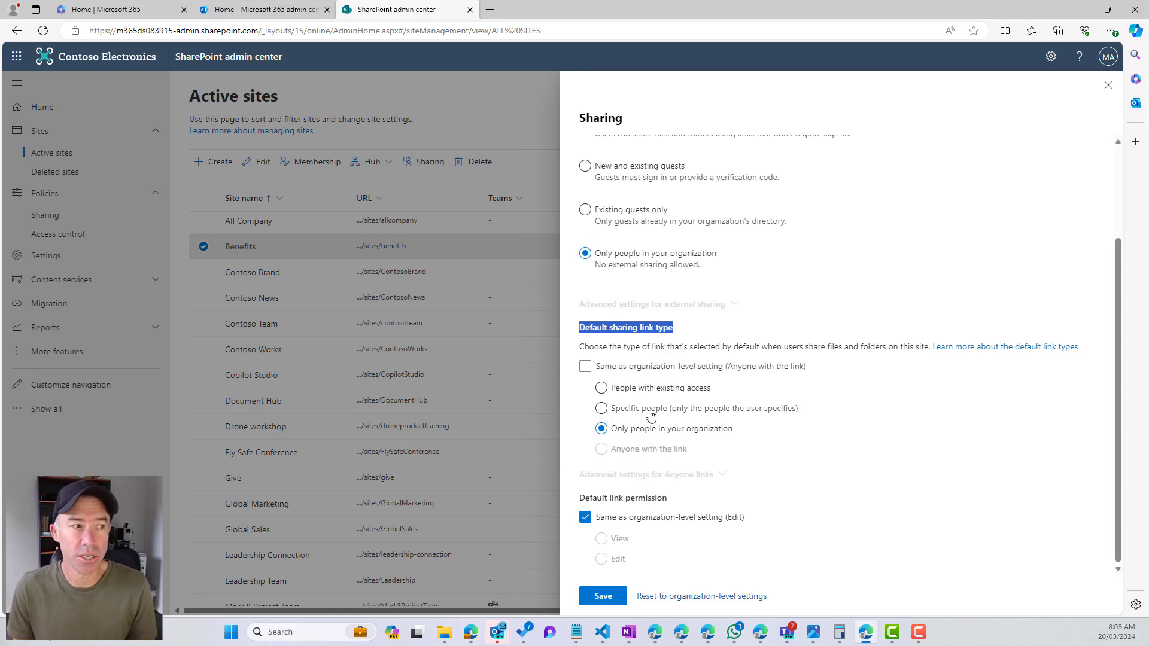
click(656, 390)
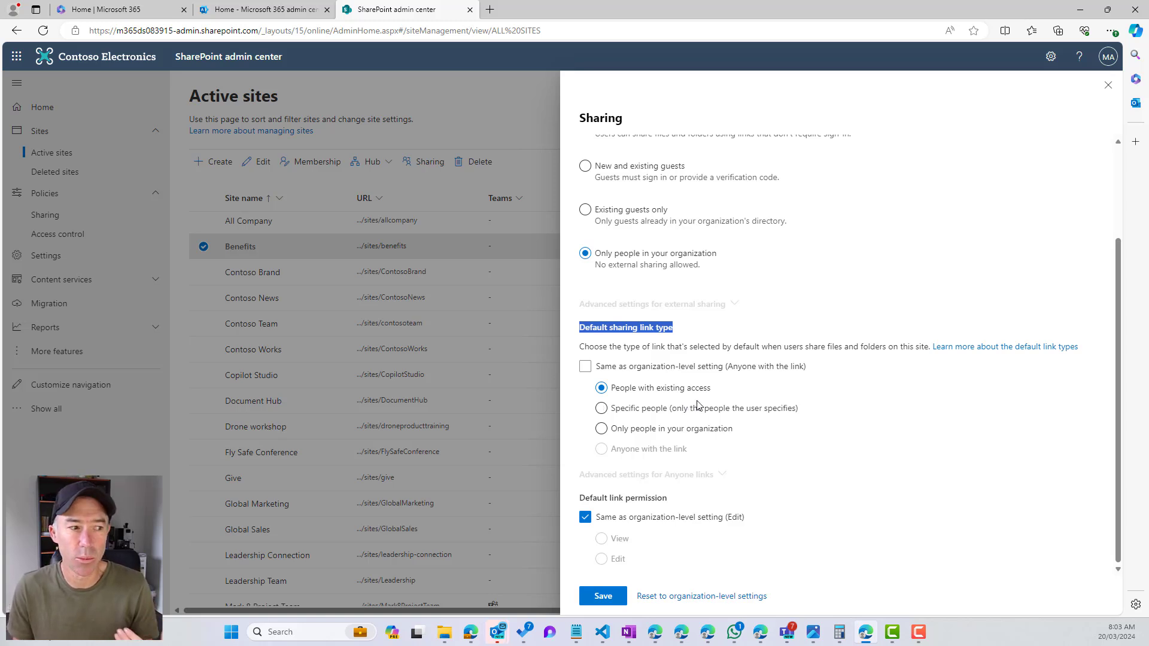
click(586, 519)
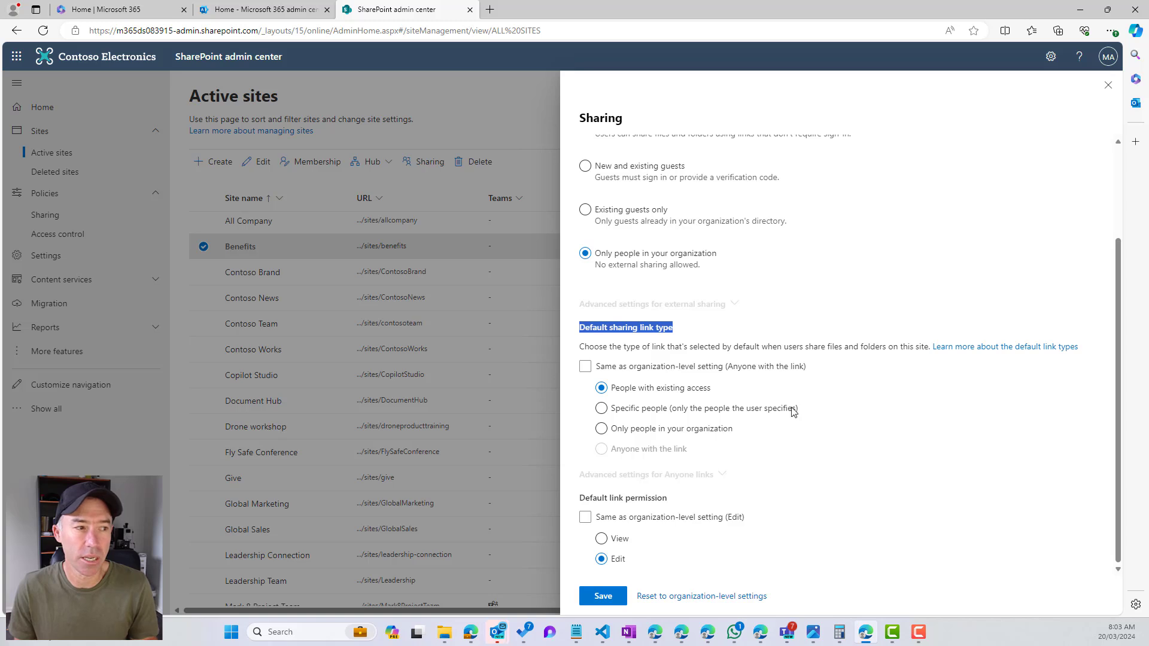
Step: Reset the Benefits site's sharing to organization-level settings, and close its sharing settings without saving
click(734, 597)
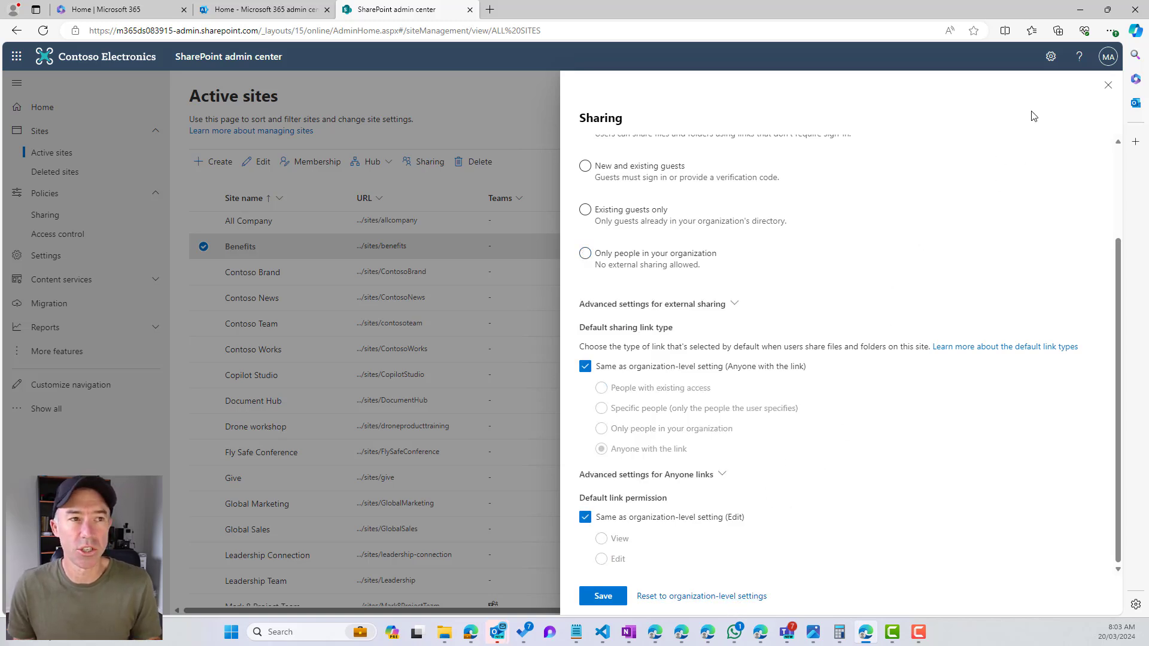
click(1109, 85)
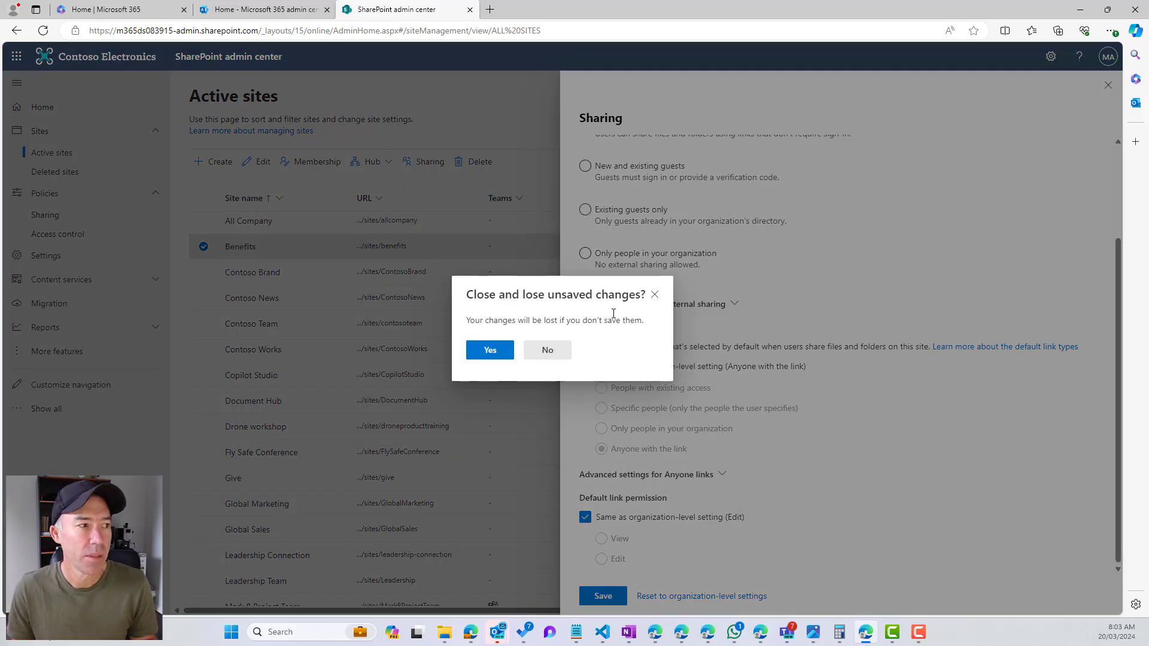
click(655, 294)
click(1108, 84)
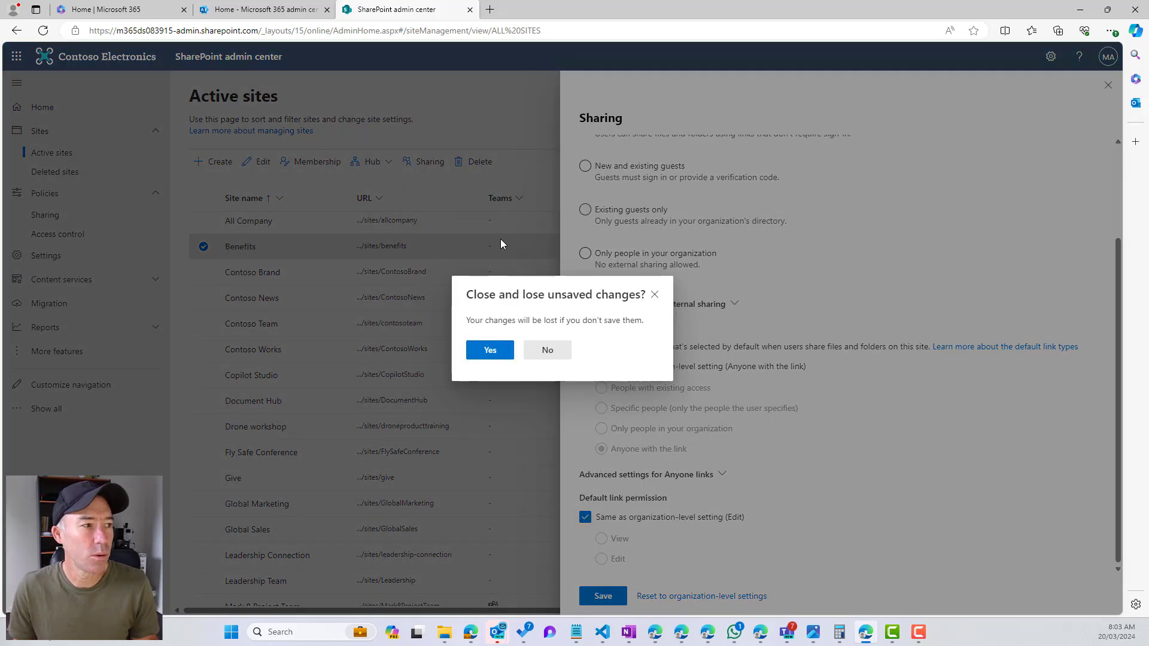
click(490, 351)
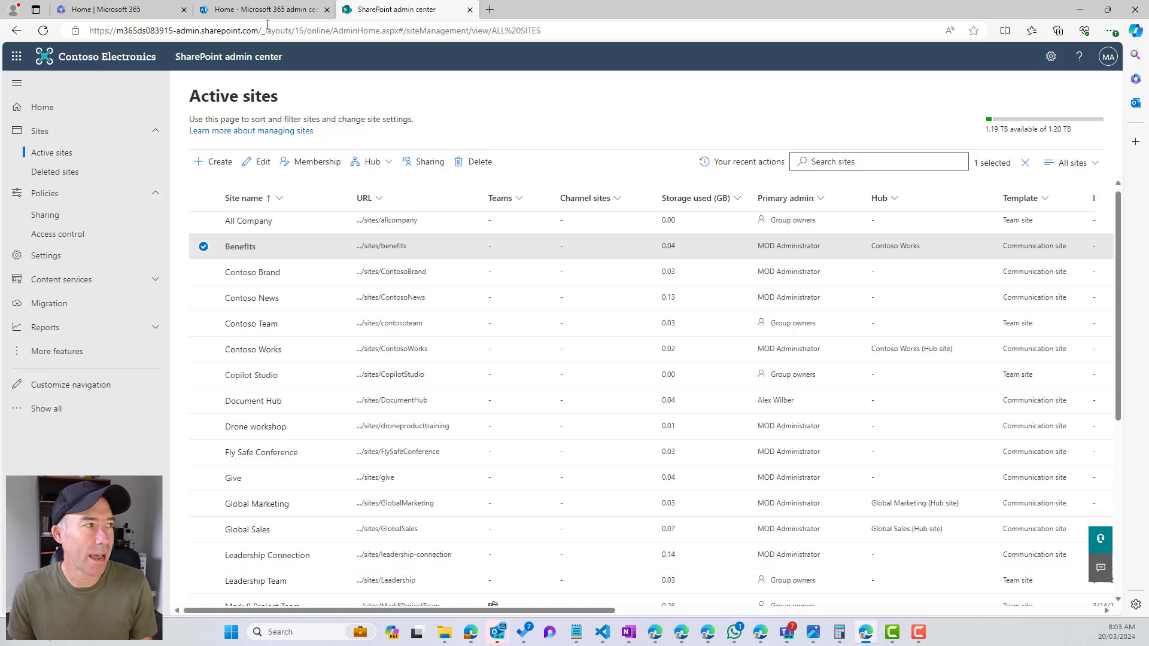
Step: Return to the organization-level sharing policies and set OneDrive external sharing to Existing guests
click(48, 214)
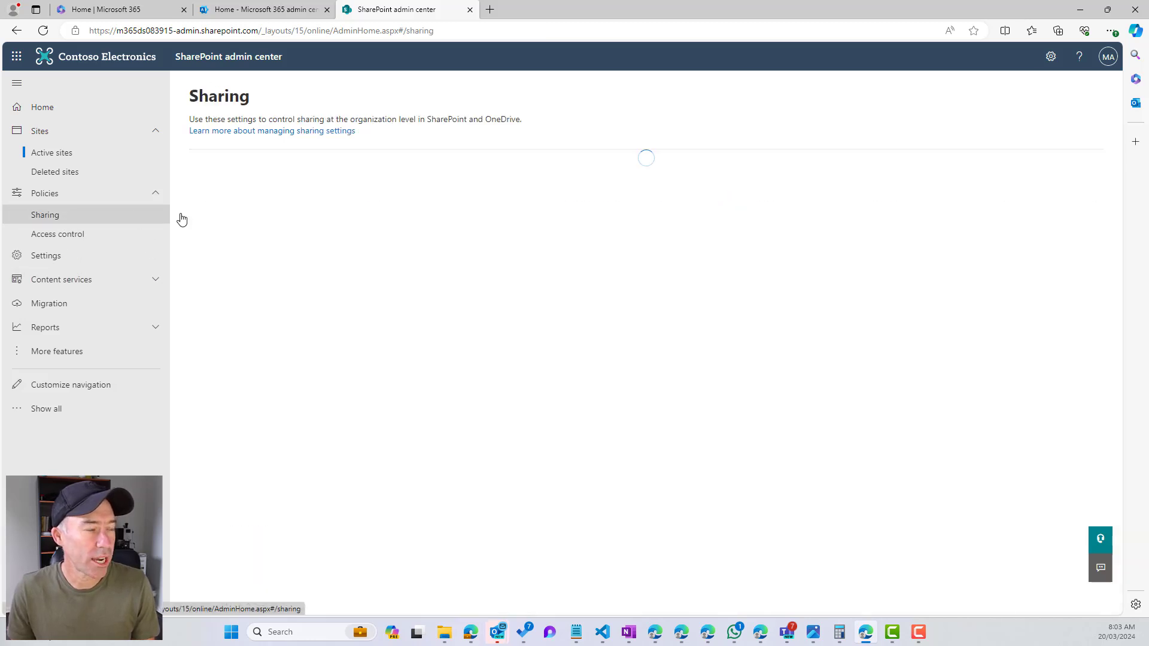
click(319, 297)
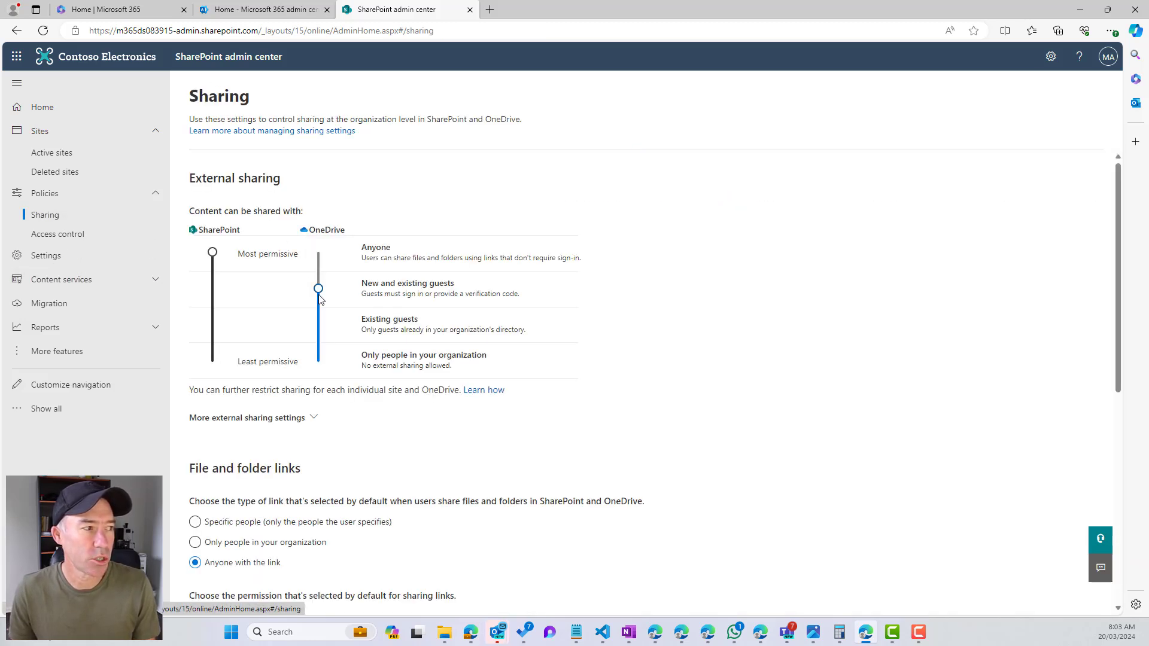
click(318, 326)
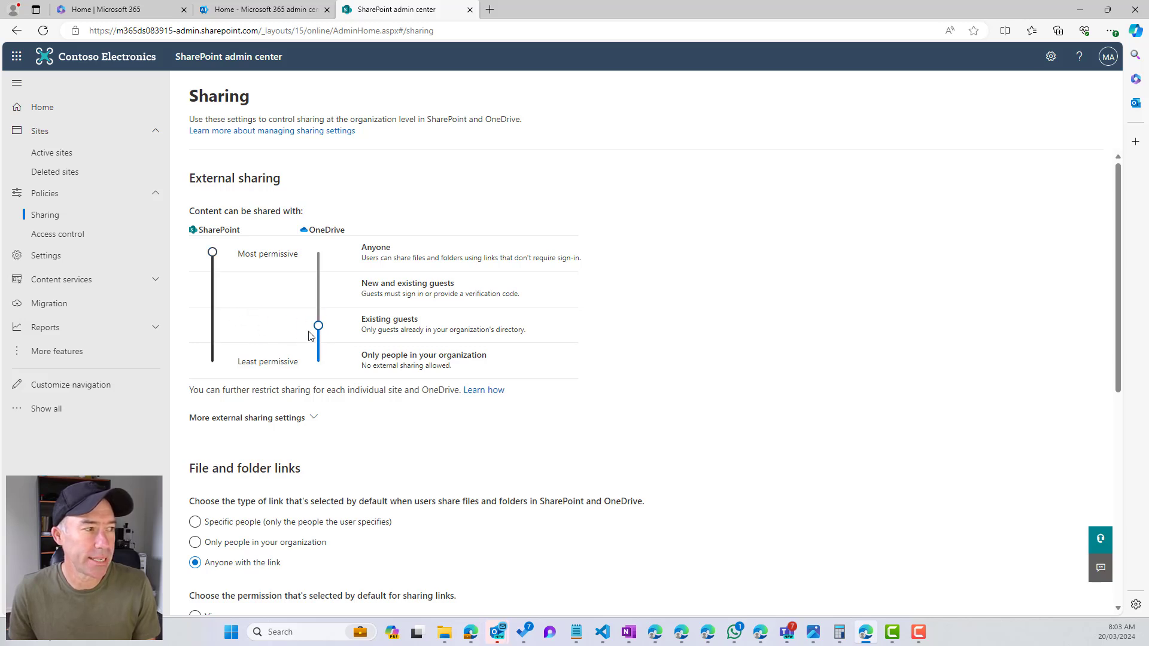
Step: Set SharePoint external sharing to Existing guests and examine the default file and folder link options
click(212, 326)
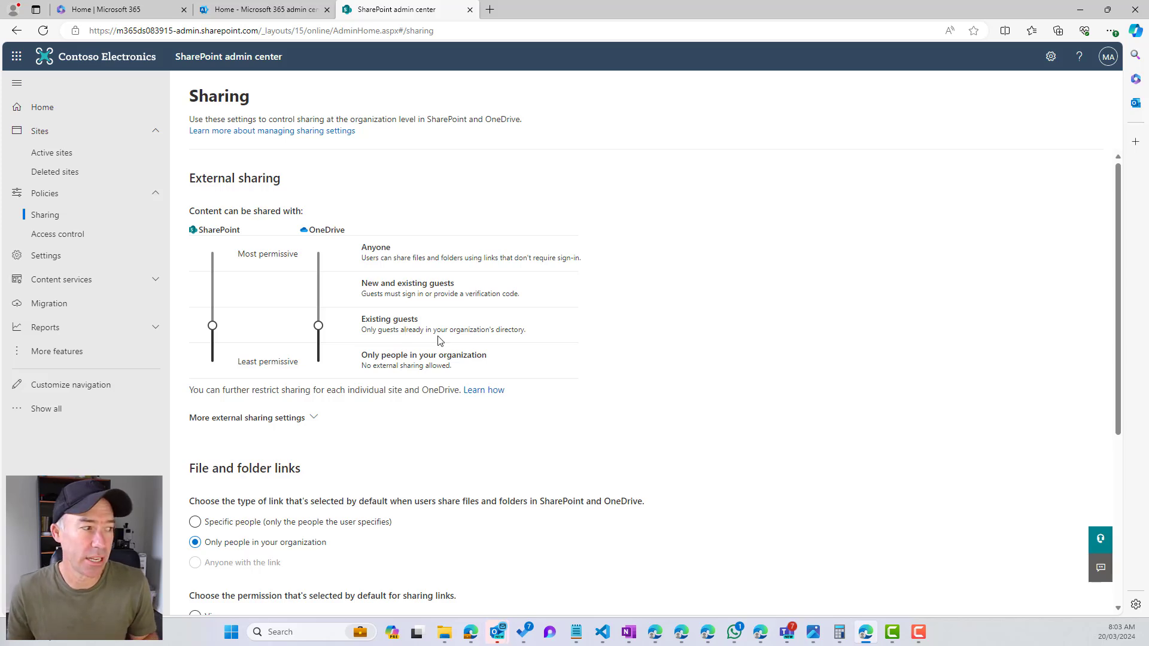
scroll(440, 341, down, 2)
scroll(440, 341, down, 1)
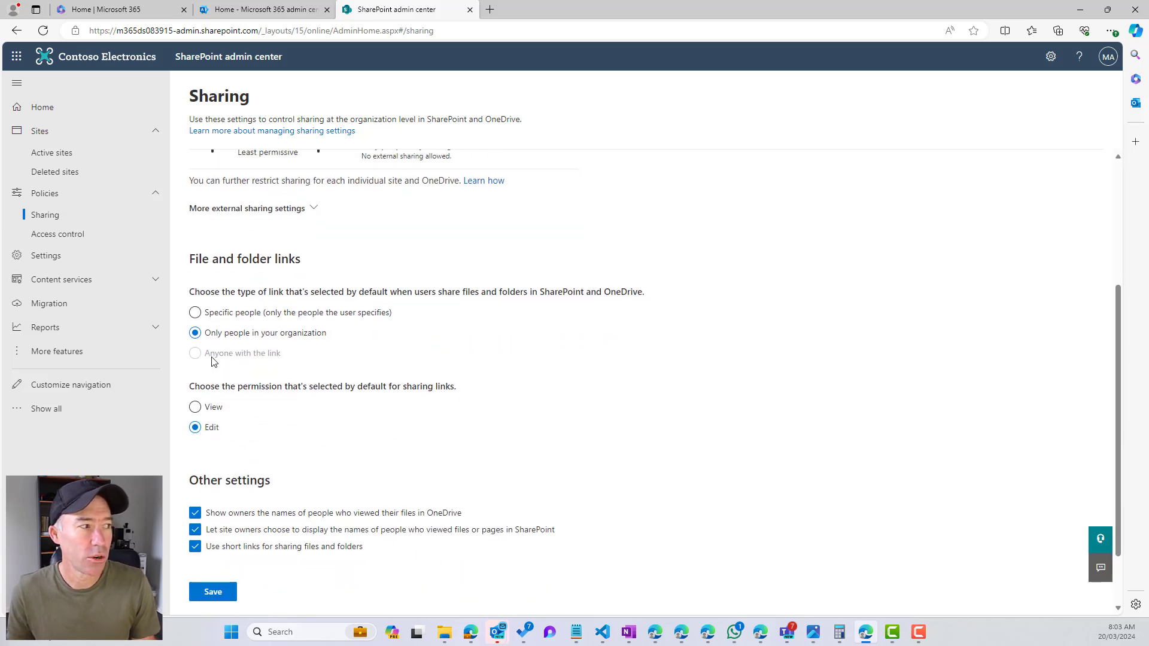
drag(188, 259, 303, 267)
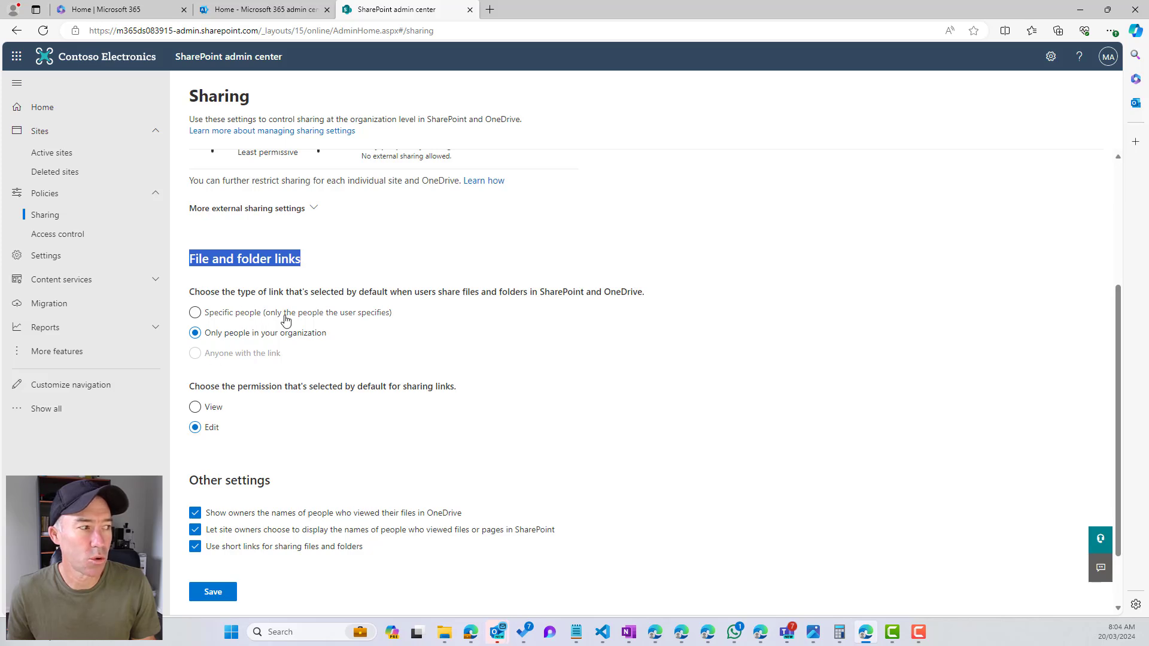
Step: Set external sharing for both SharePoint and OneDrive to Anyone, and choose Anyone with the link as the default link type
scroll(293, 299, up, 3)
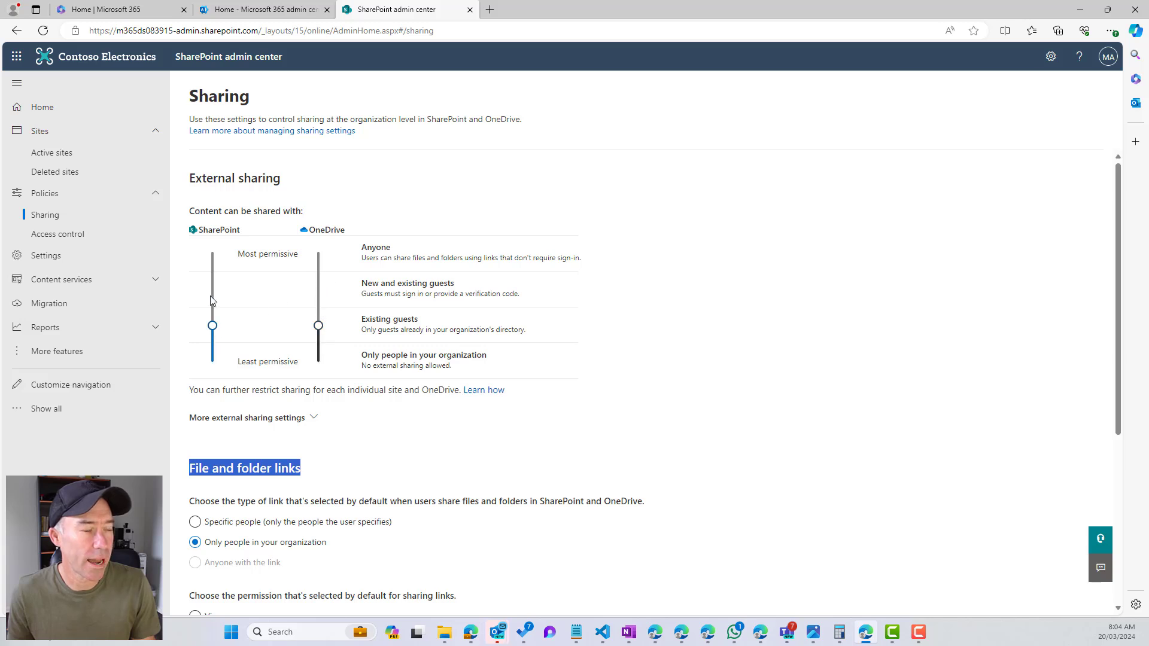
drag(211, 301, 212, 252)
drag(318, 326, 321, 251)
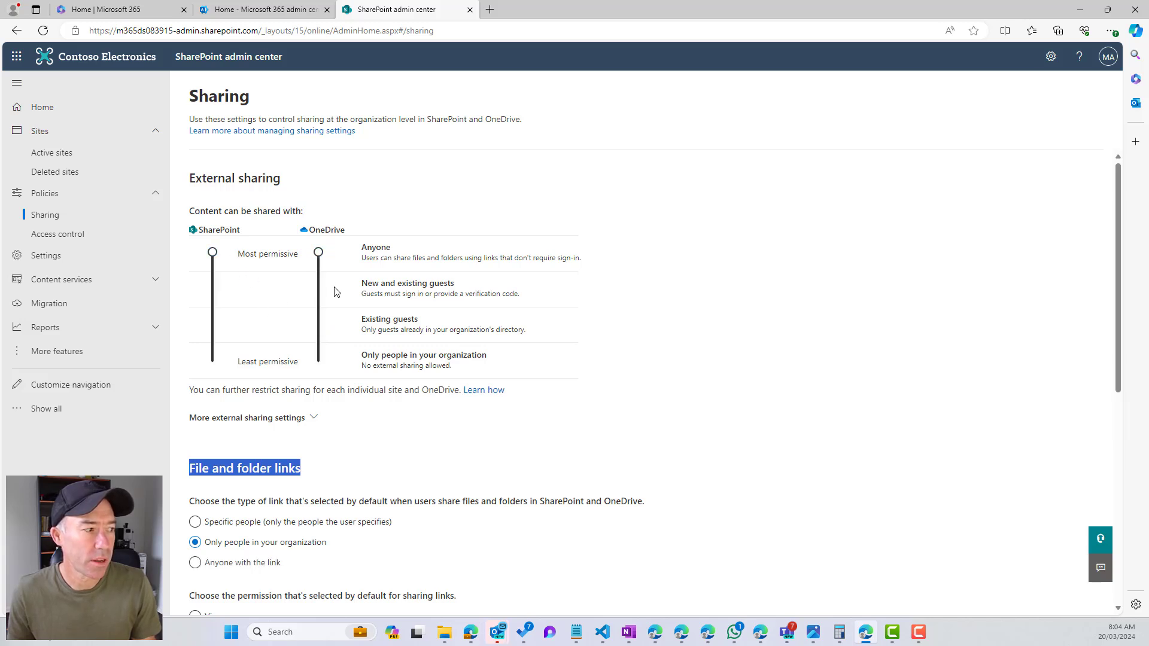
scroll(336, 292, down, 1)
click(258, 487)
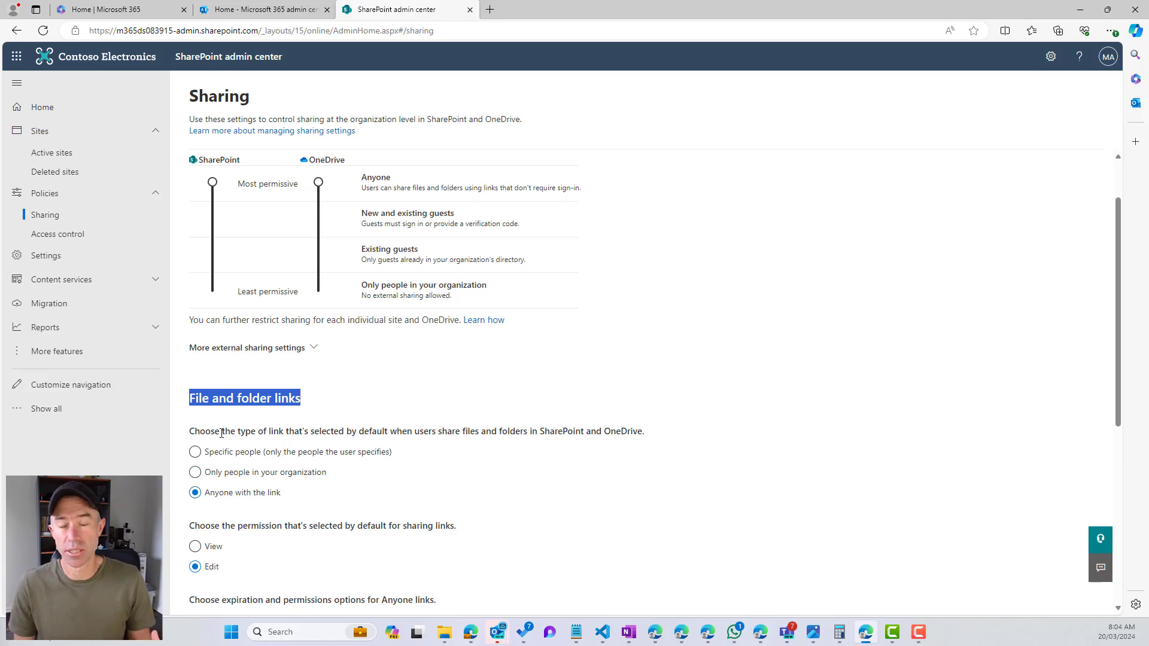
Step: Restrict SharePoint and OneDrive external sharing to Existing guests and save the organization-level sharing policies
scroll(275, 323, up, 1)
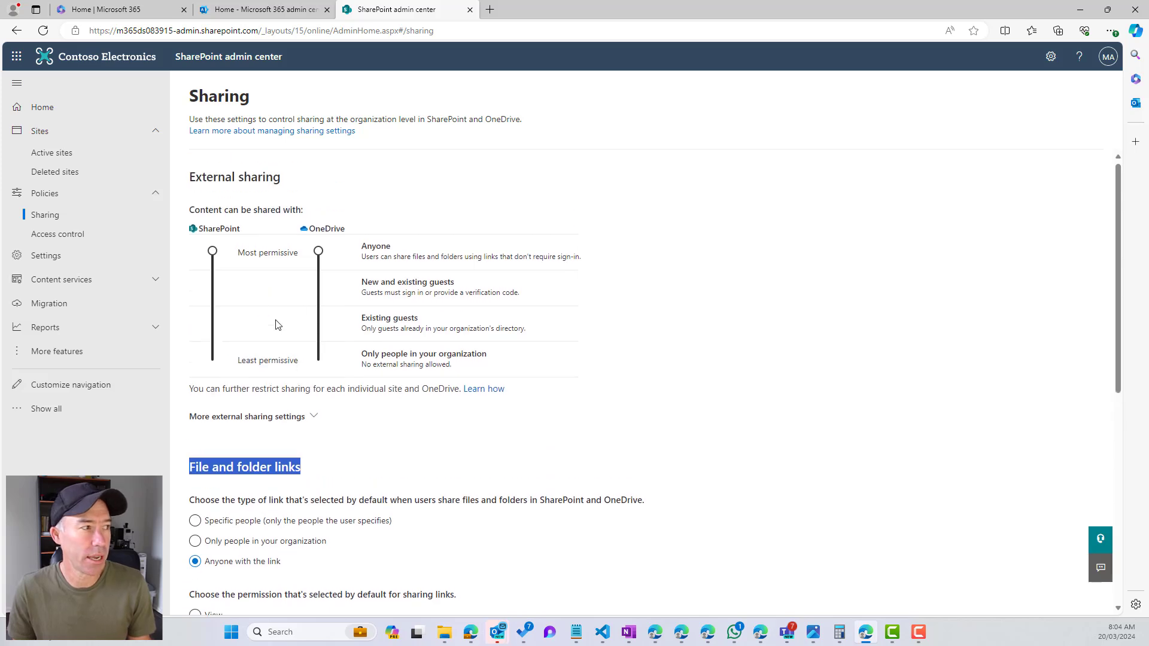
click(213, 331)
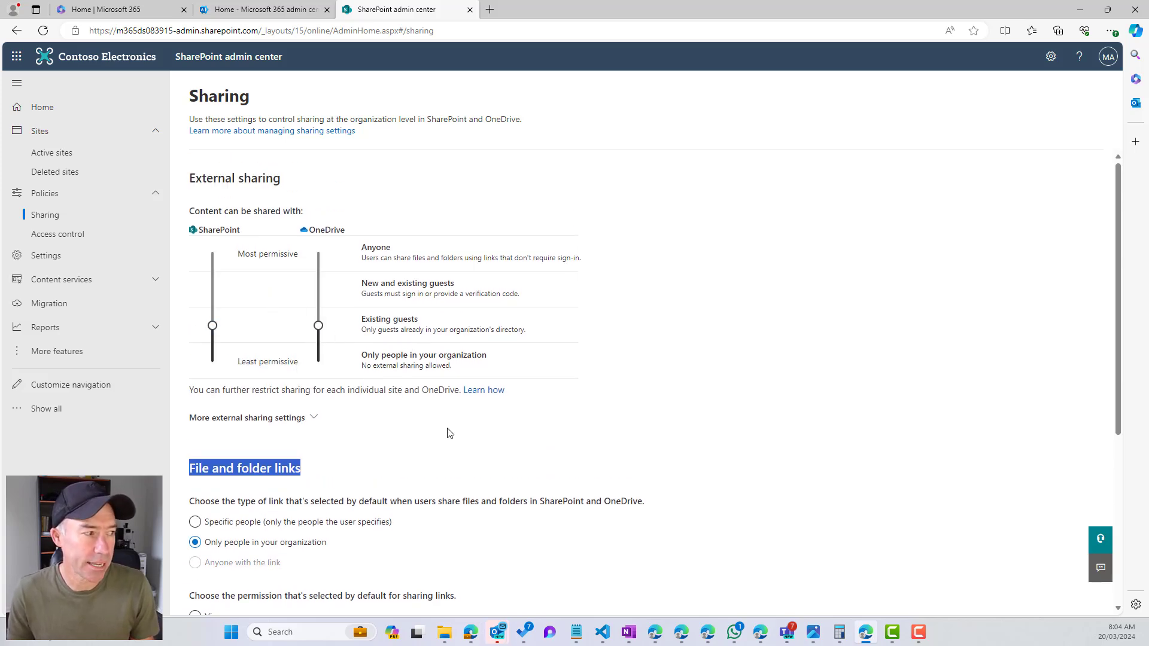
scroll(450, 431, down, 4)
click(213, 522)
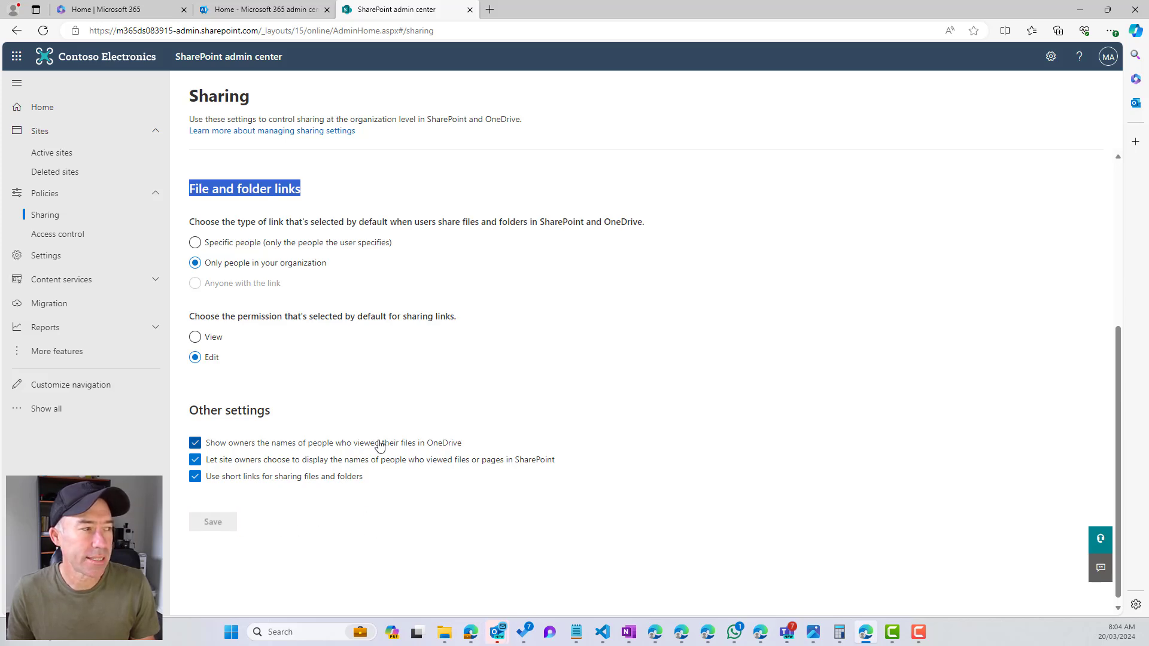
Step: Open the sharing settings of the Benefits site from the list of active sites
scroll(383, 442, up, 4)
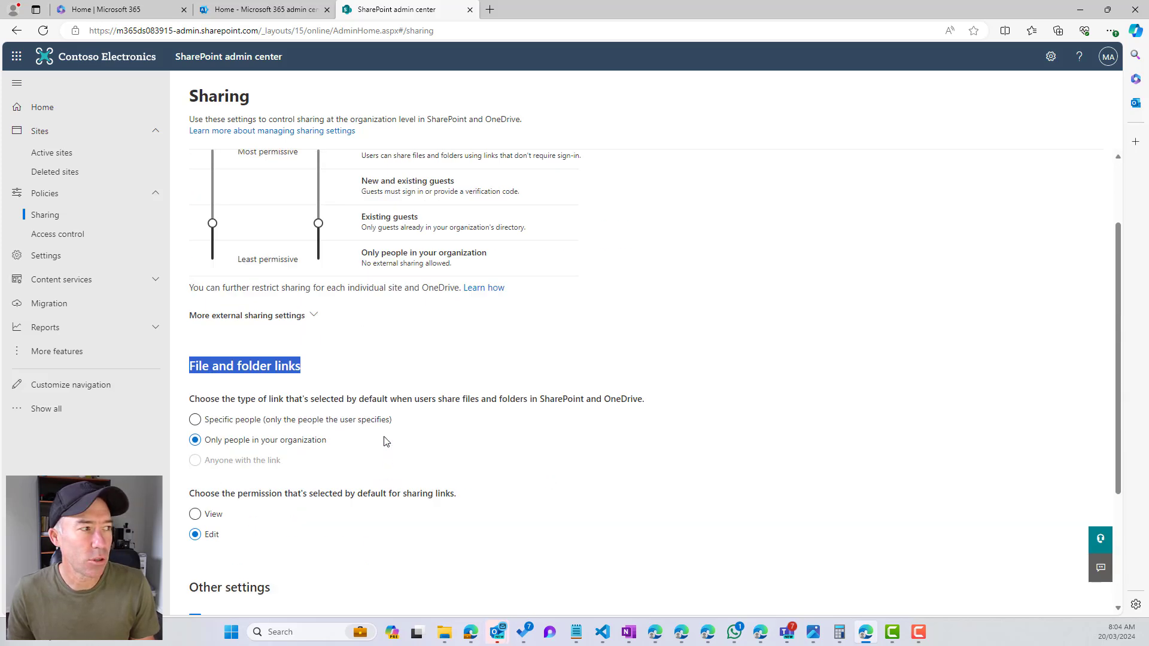
click(51, 153)
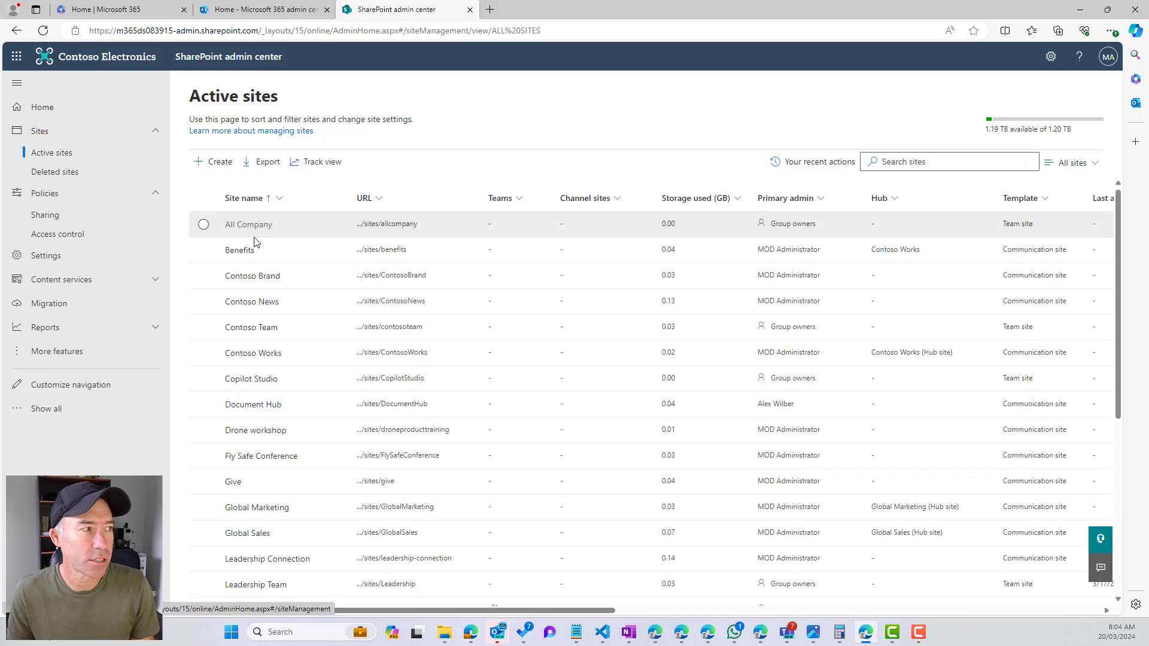
click(204, 250)
click(423, 162)
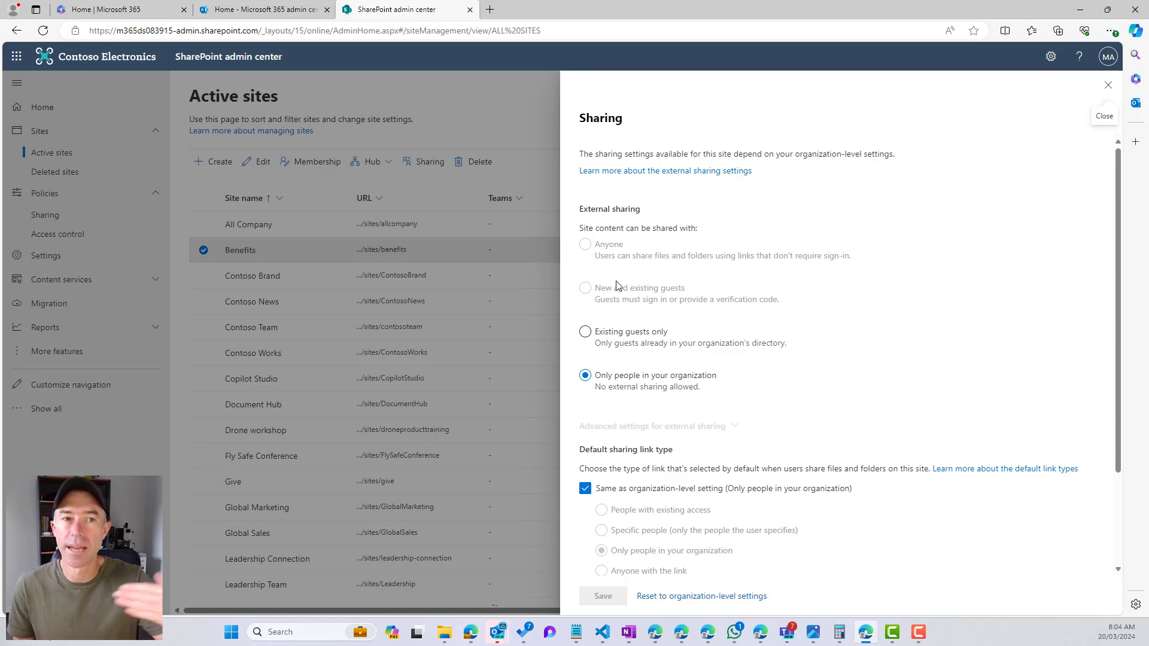
Step: Stop inheriting the Benefits site's default link type and permission, set the default link permission to View, and save the sharing settings
scroll(620, 284, down, 1)
scroll(620, 283, down, 1)
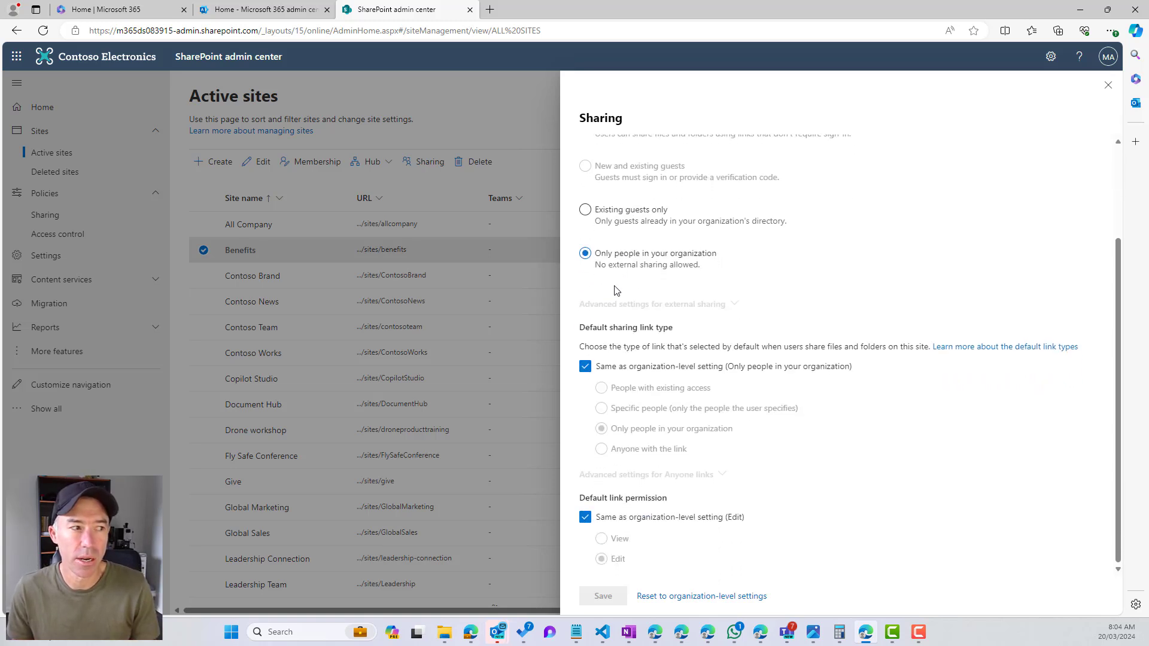
click(585, 365)
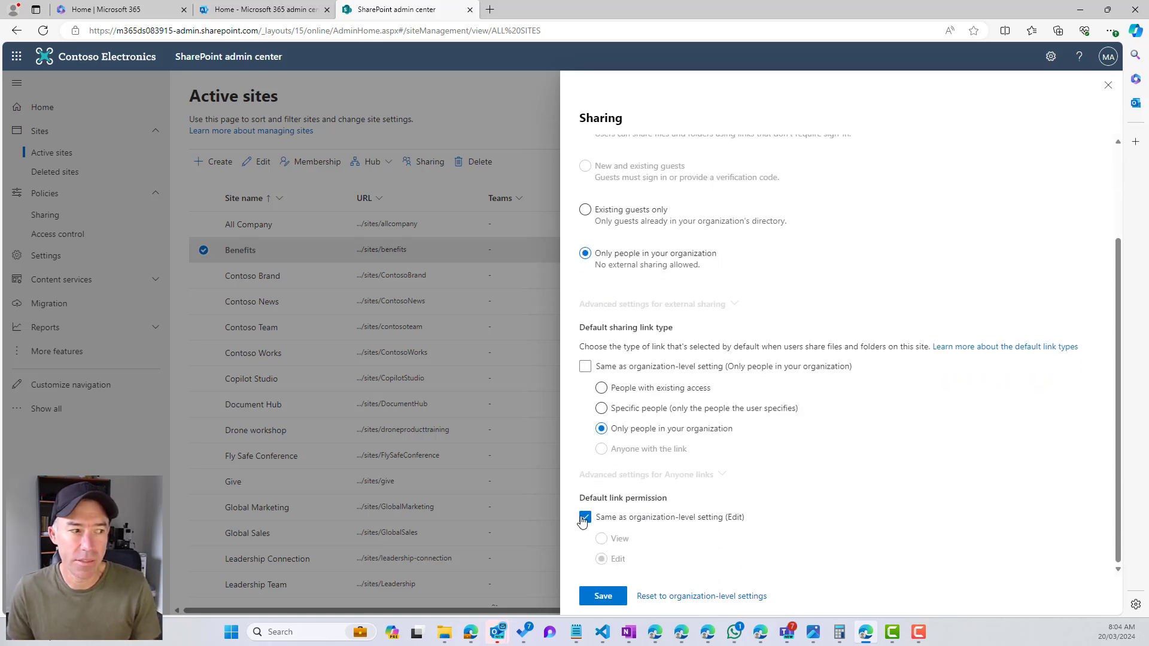
click(585, 517)
drag(584, 328, 655, 326)
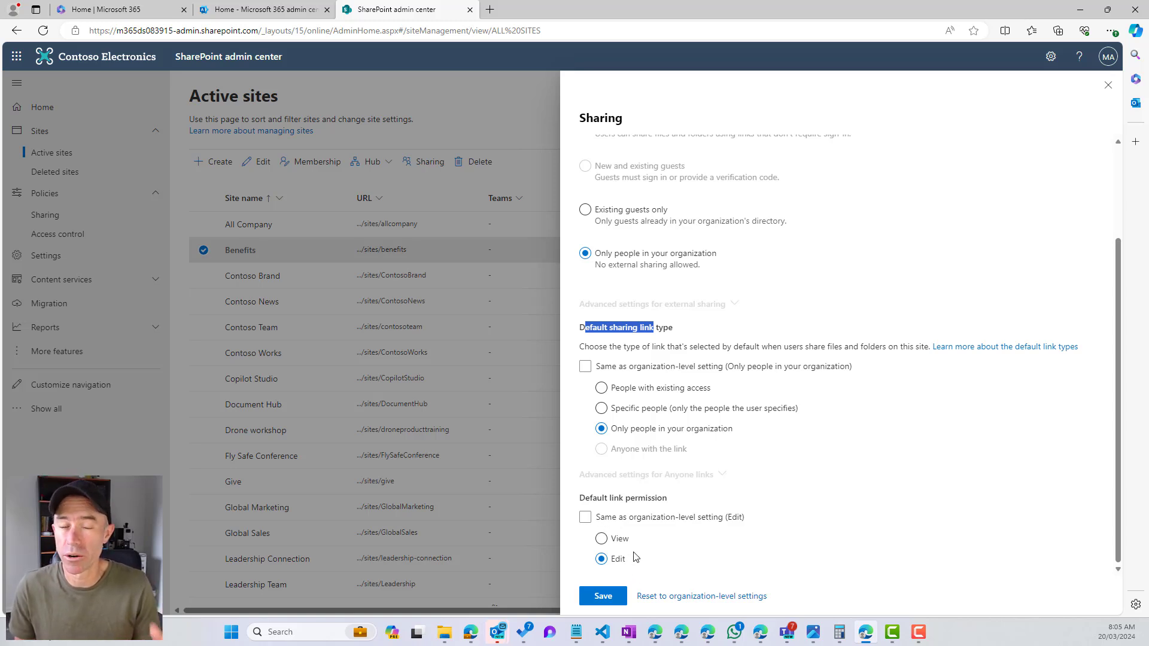
click(602, 539)
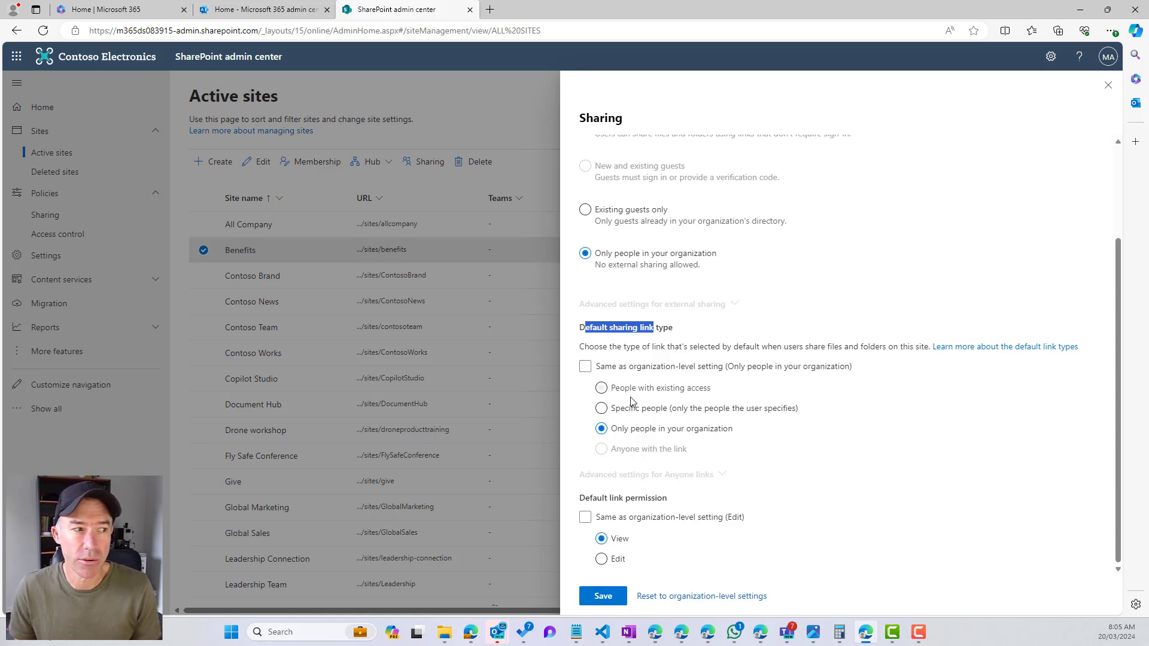
click(608, 599)
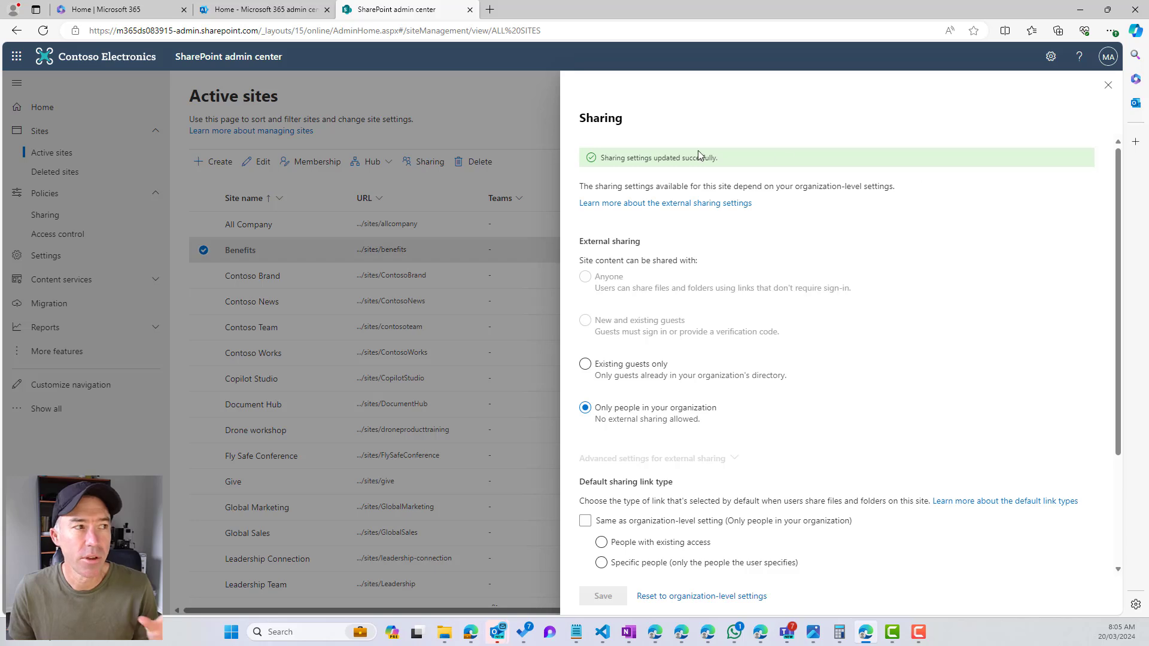
click(1108, 86)
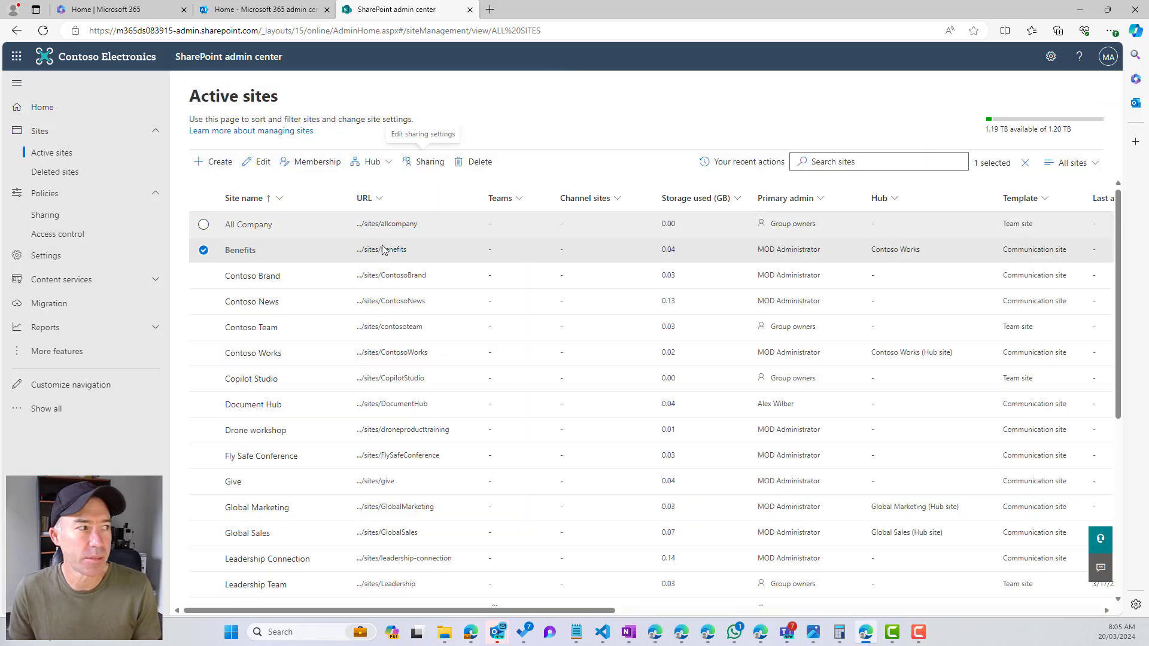
Step: Open the Benefits site, skip the site design offer, and go to its Documents library through the site contents
click(403, 250)
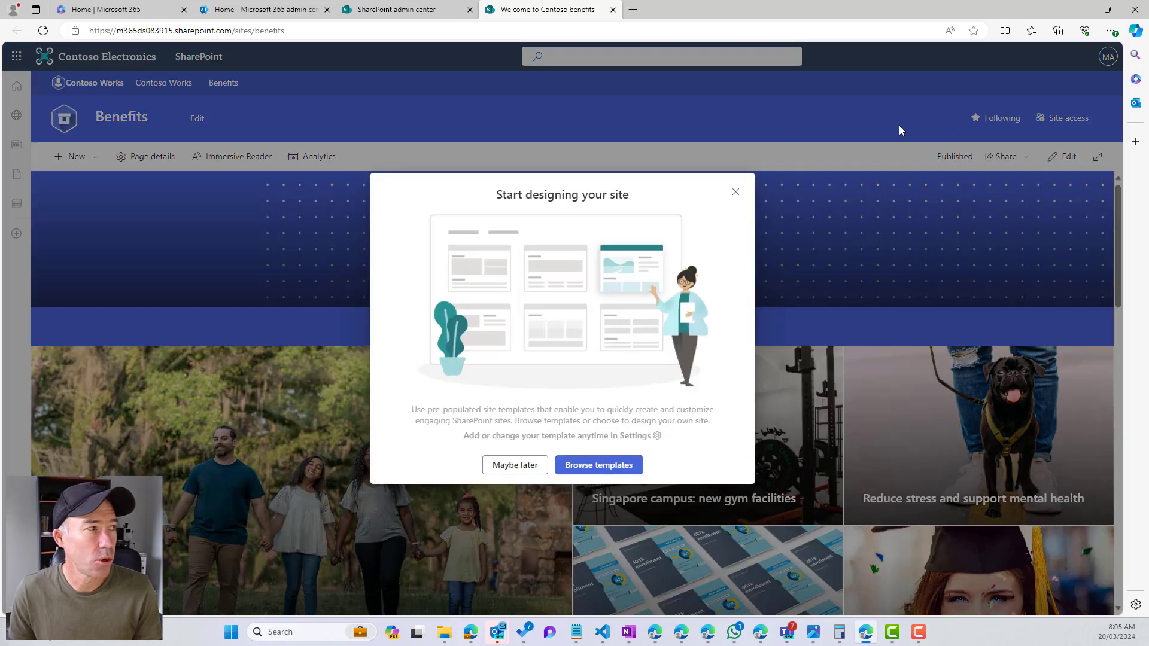
click(519, 466)
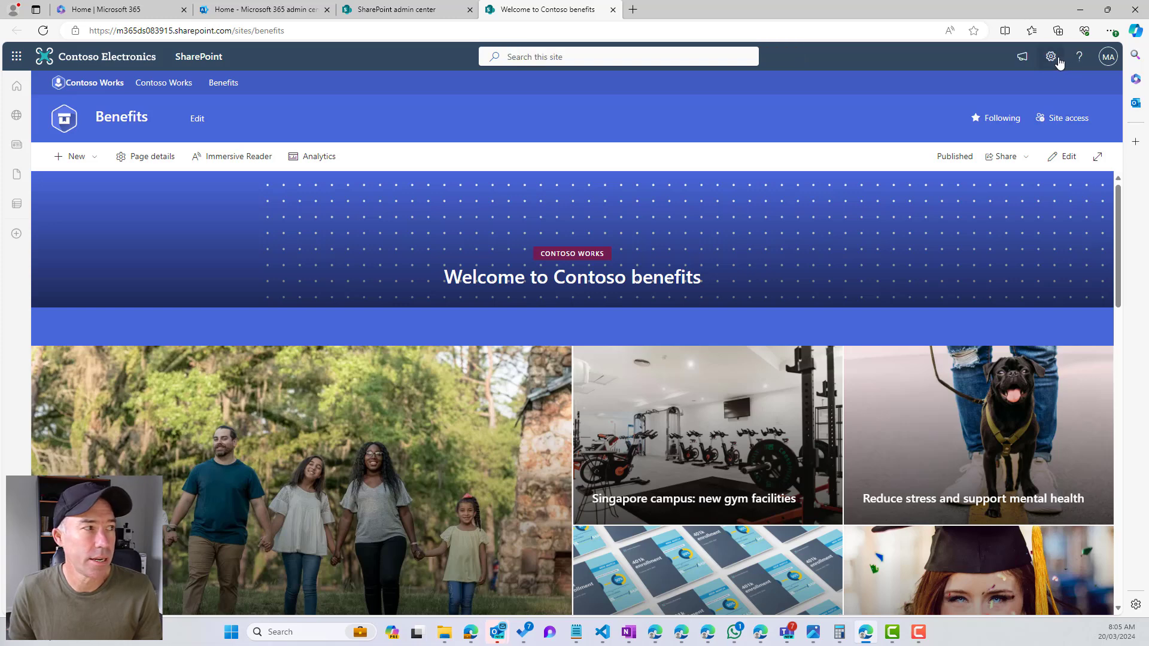
click(1052, 56)
click(969, 168)
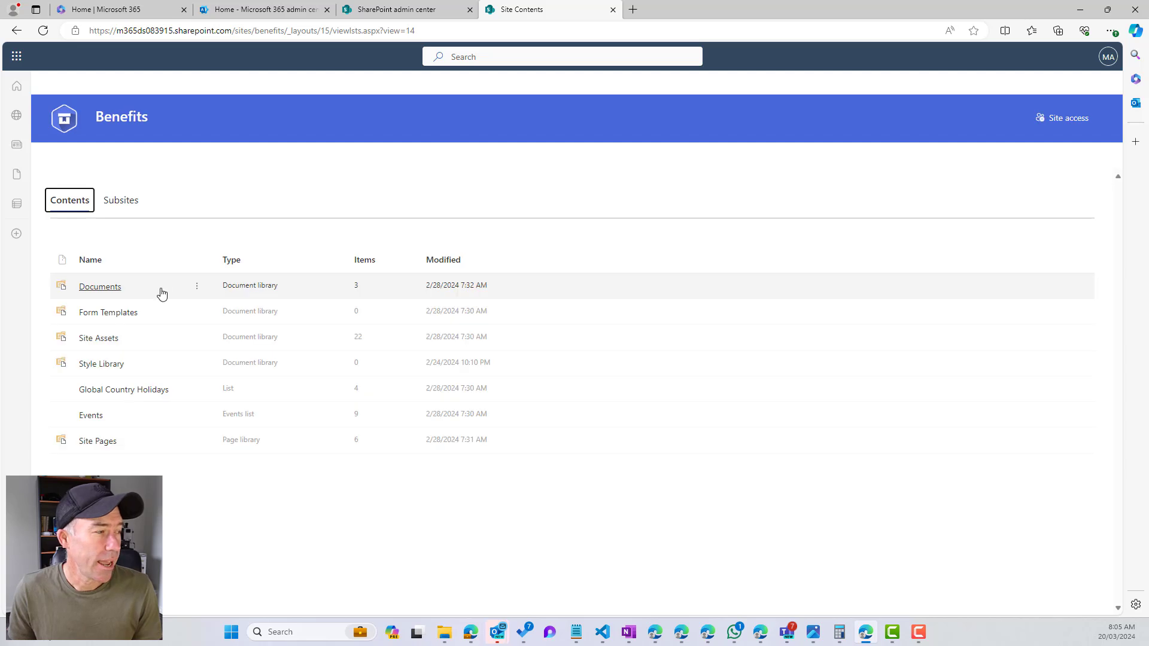
click(109, 292)
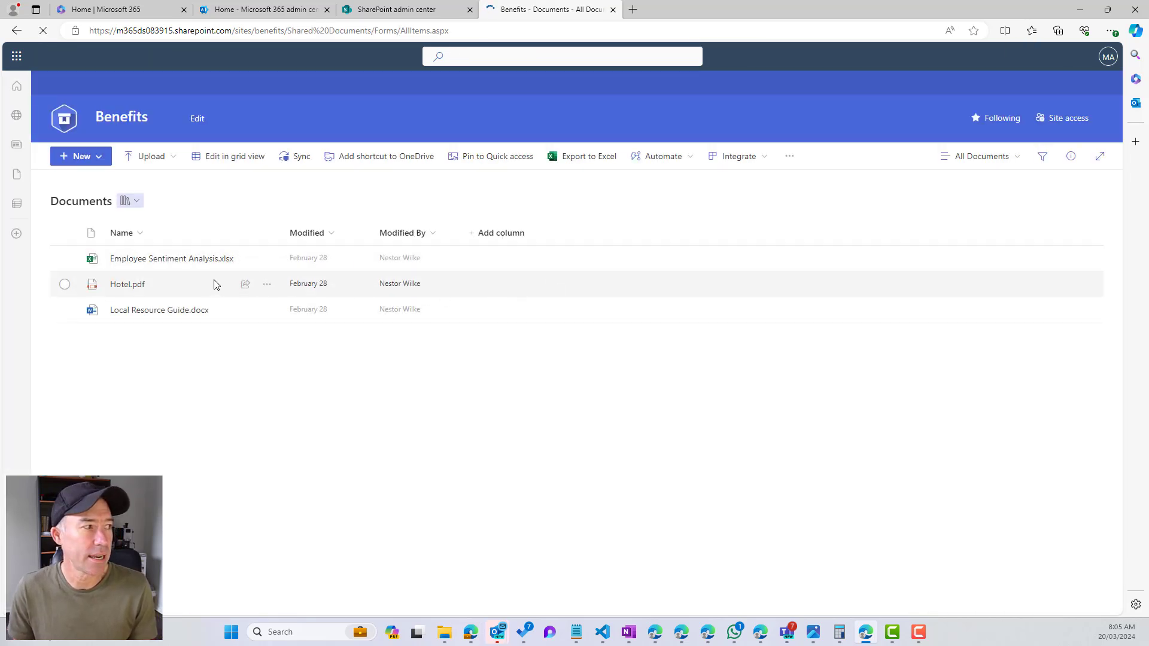
Step: Open the sharing link settings for Employee Sentiment Analysis.xlsx to examine the default link type and permission
click(246, 261)
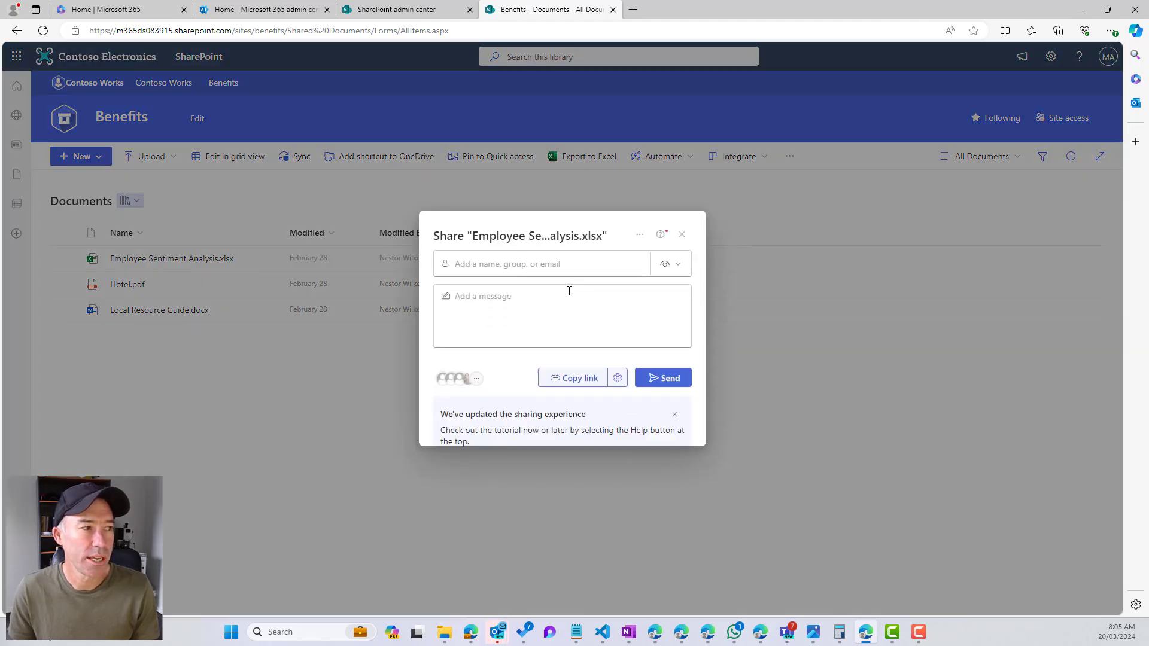
click(617, 355)
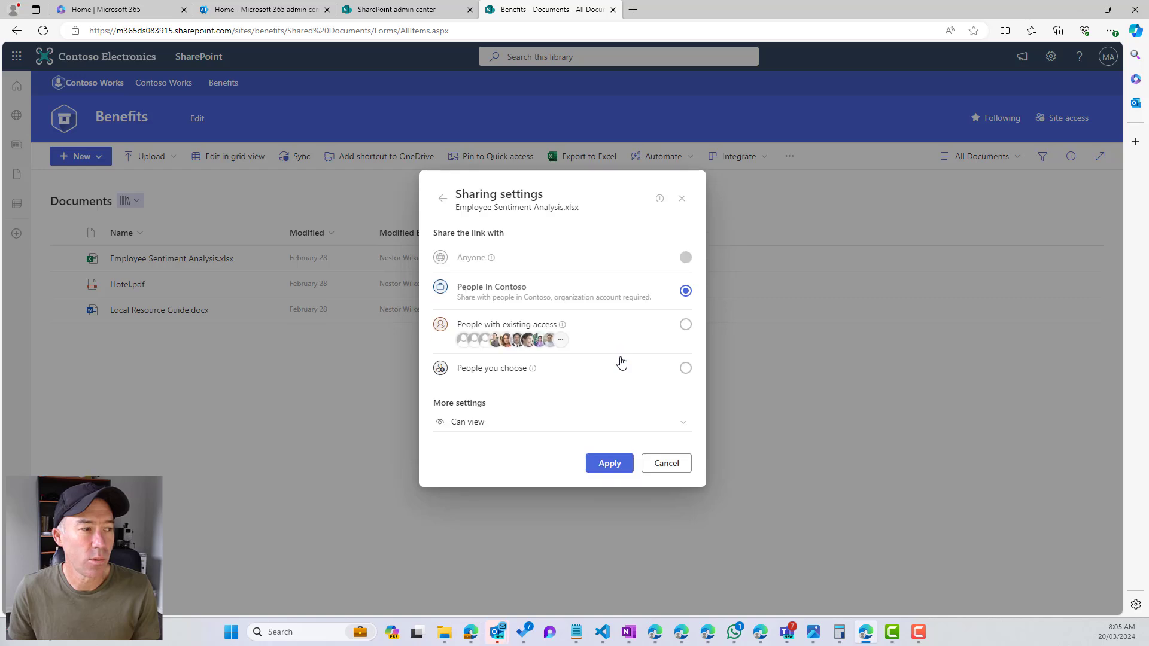